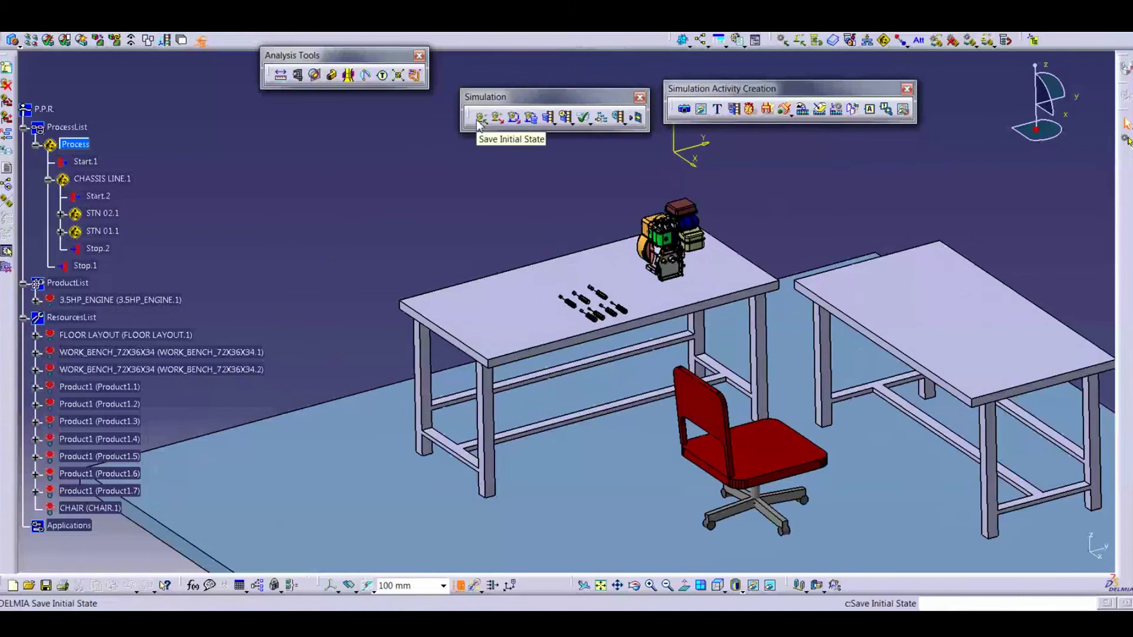
Save the initial state of all products and resources with all attributes.
middle_drag(527, 233, 531, 398)
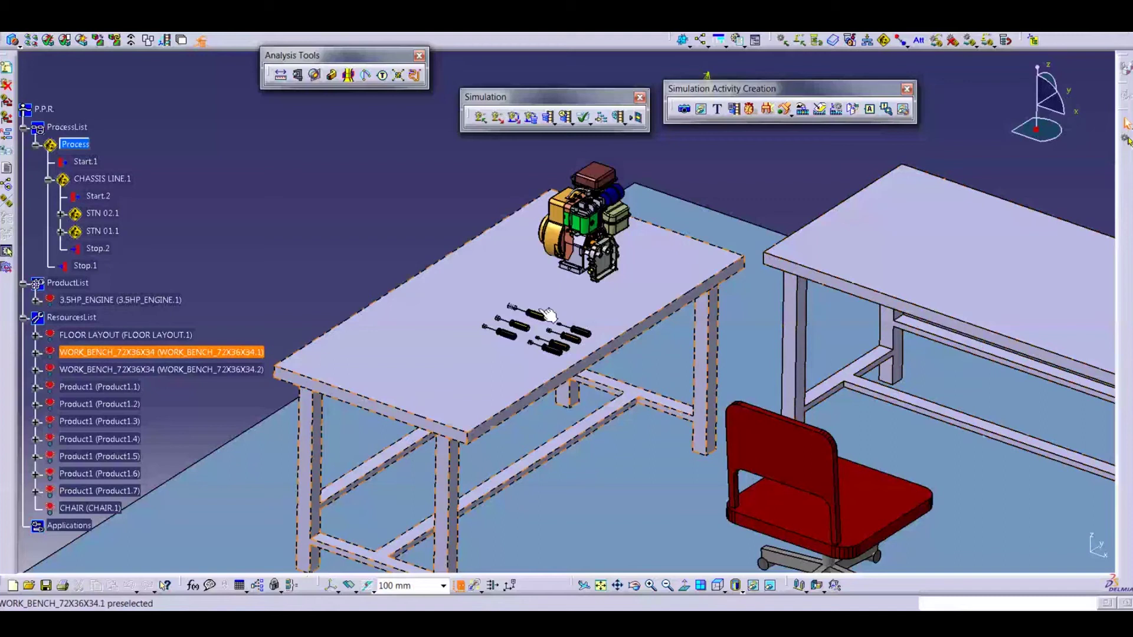
middle_drag(594, 283, 555, 326)
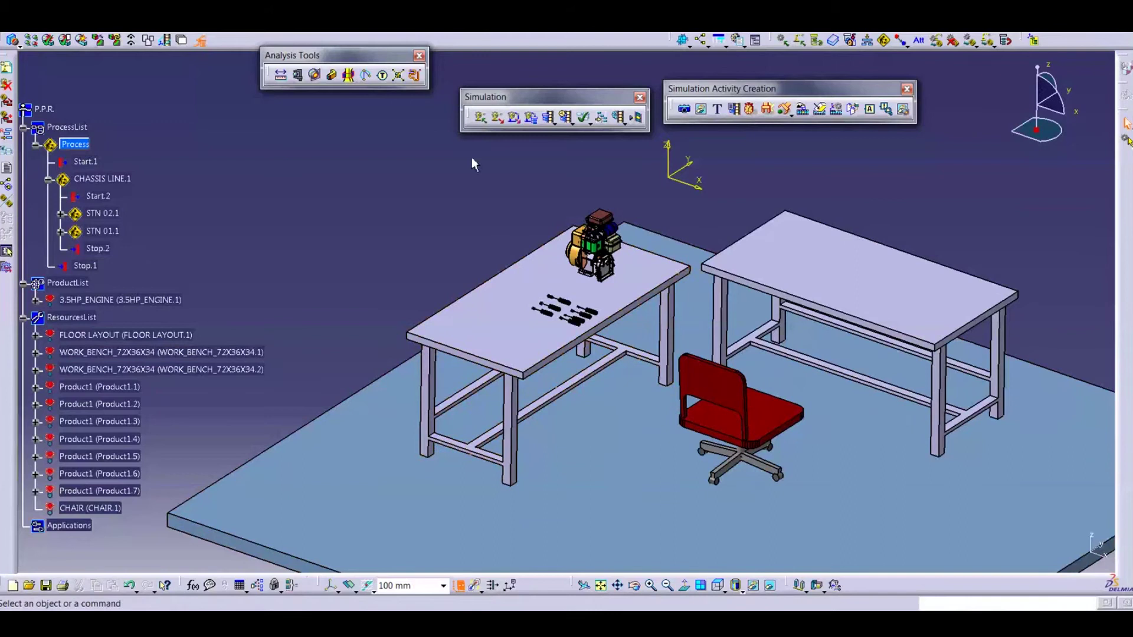
click(481, 117)
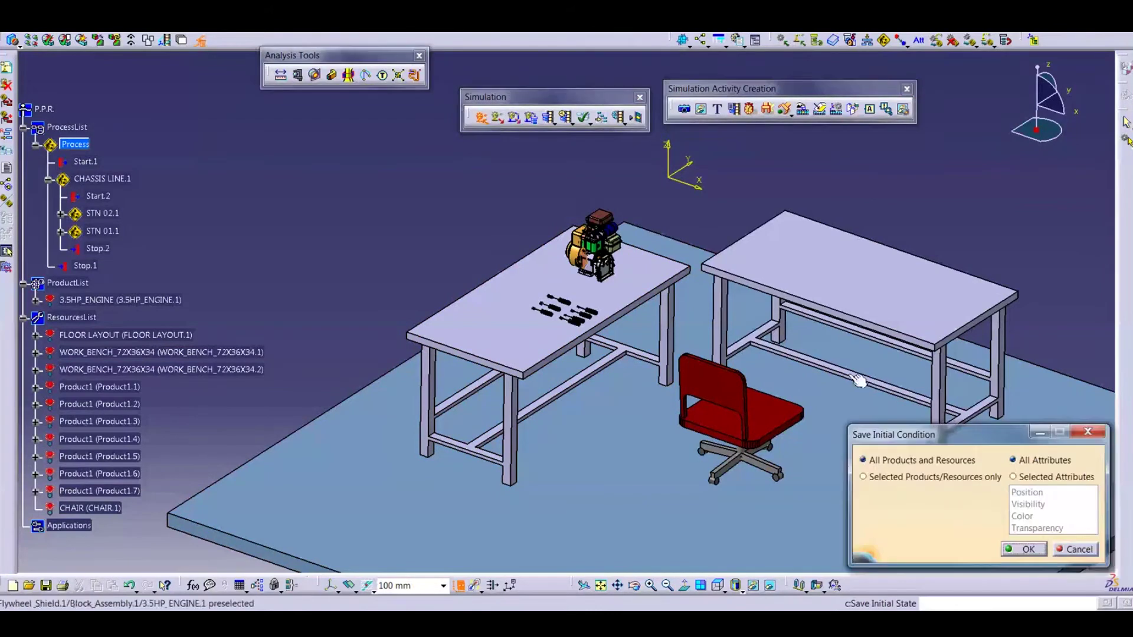
click(1029, 543)
Snap the compass to the outermost dark-handled driver and move that tool toward the near corner of the workbench.
middle_drag(601, 364, 599, 261)
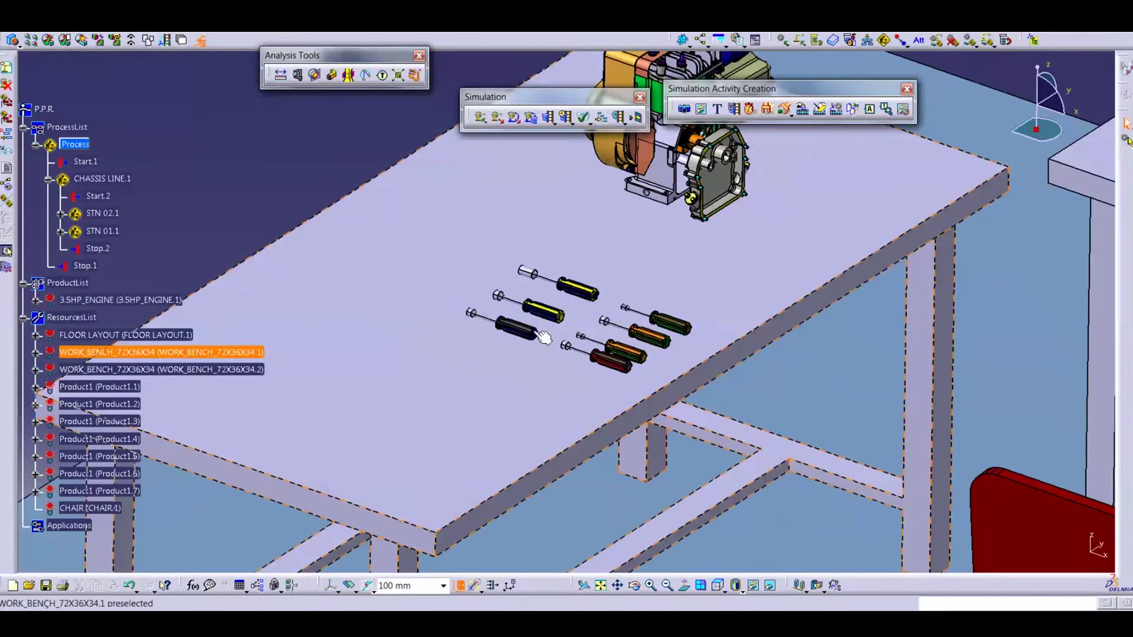
right_click(1044, 131)
click(979, 245)
click(514, 329)
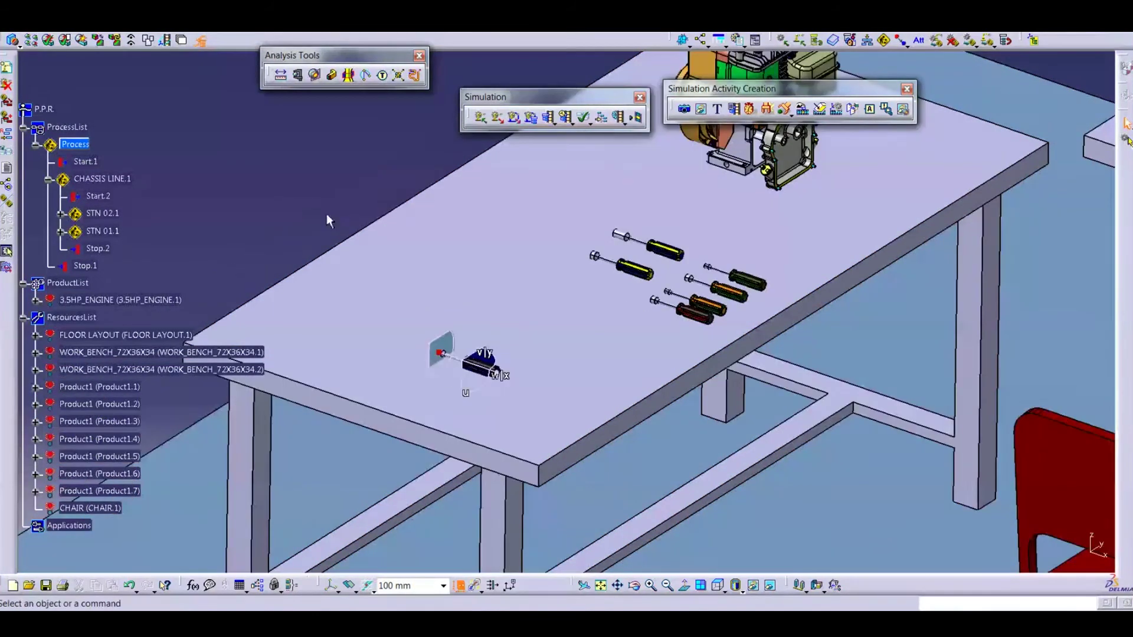
right_click(441, 363)
click(468, 474)
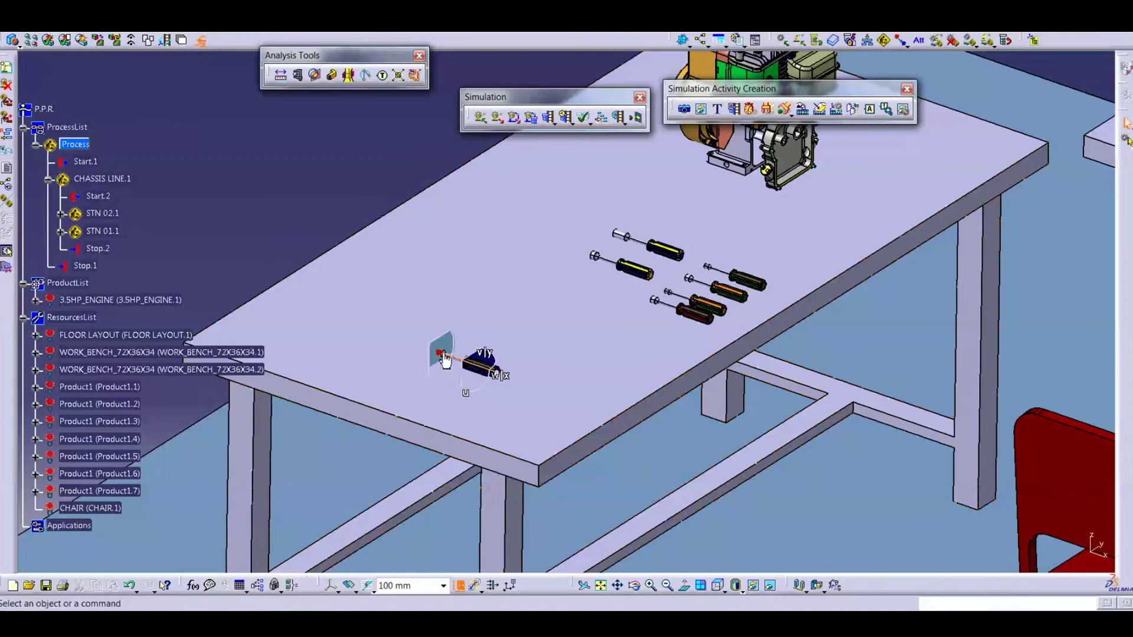
Restore the initial state of all products and resources with all attributes to bring the driver back.
click(497, 119)
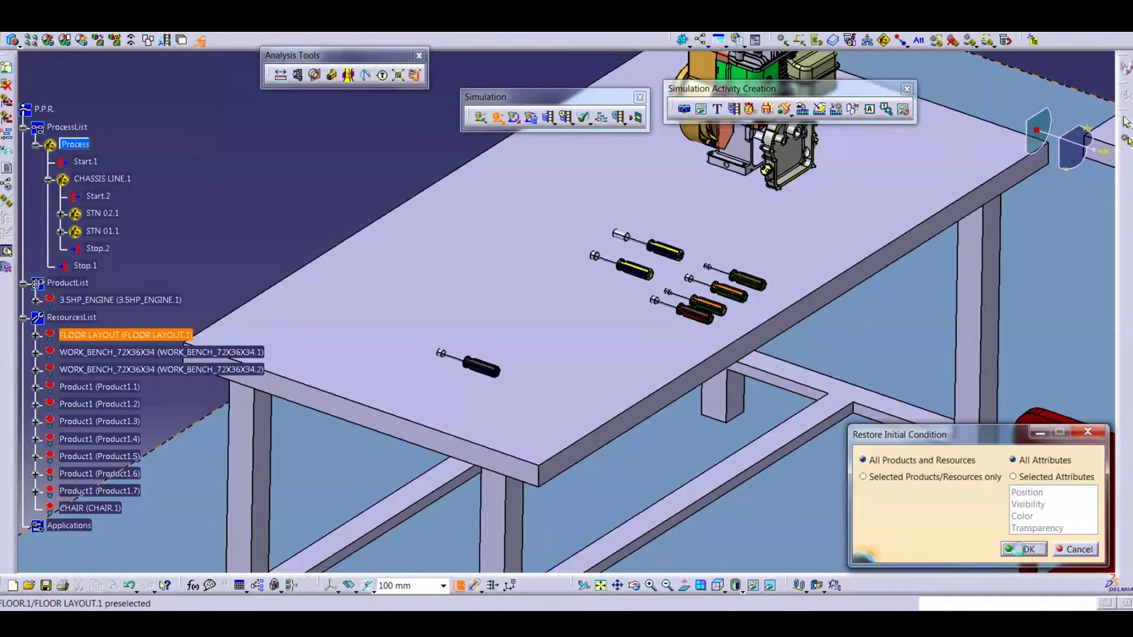
click(1021, 549)
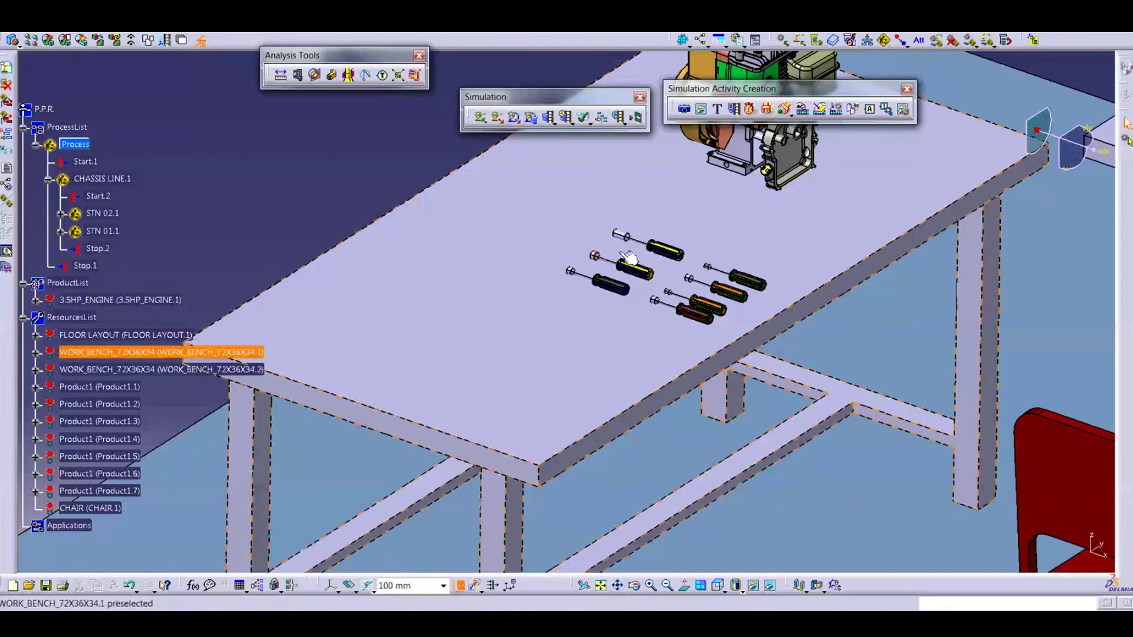
ctrl+middle_drag(601, 306, 530, 368)
middle_drag(683, 284, 705, 254)
middle_drag(671, 366, 670, 380)
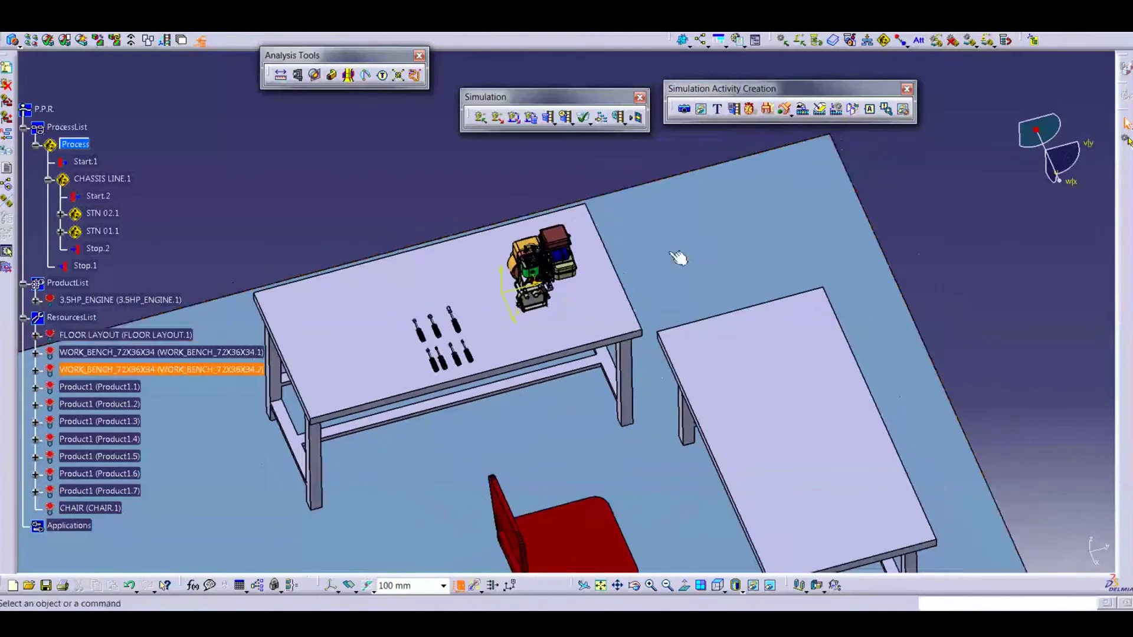
Snap the compass to the chair and move it across the floor to the far end of the workbench holding the engine.
middle_drag(607, 424, 601, 372)
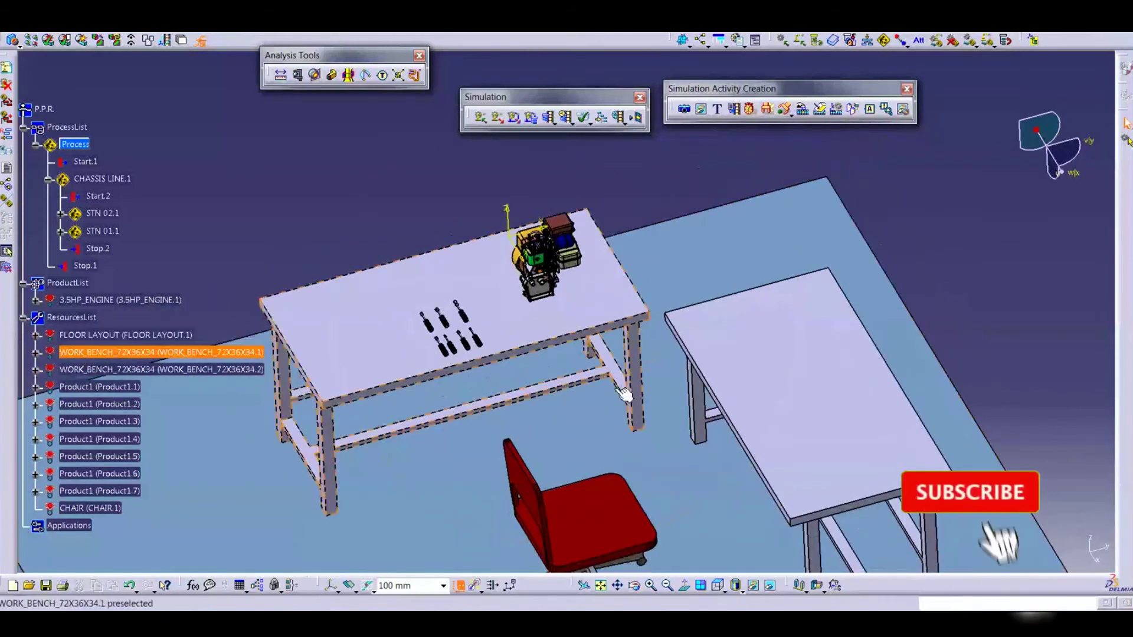
right_click(1037, 131)
click(980, 251)
click(645, 518)
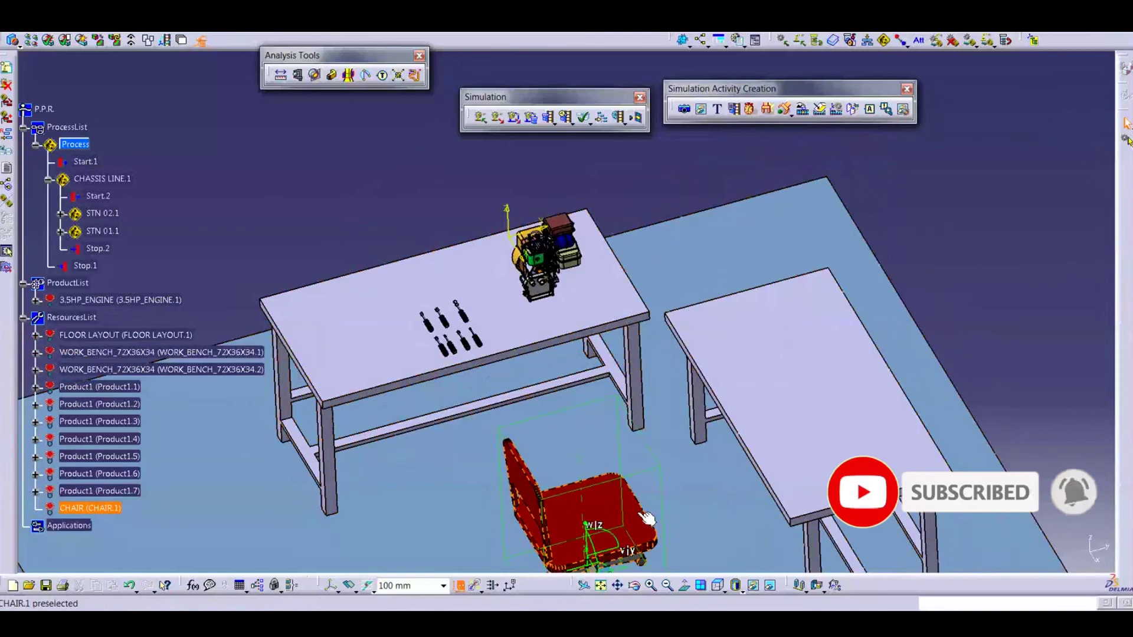
middle_drag(594, 530, 543, 333)
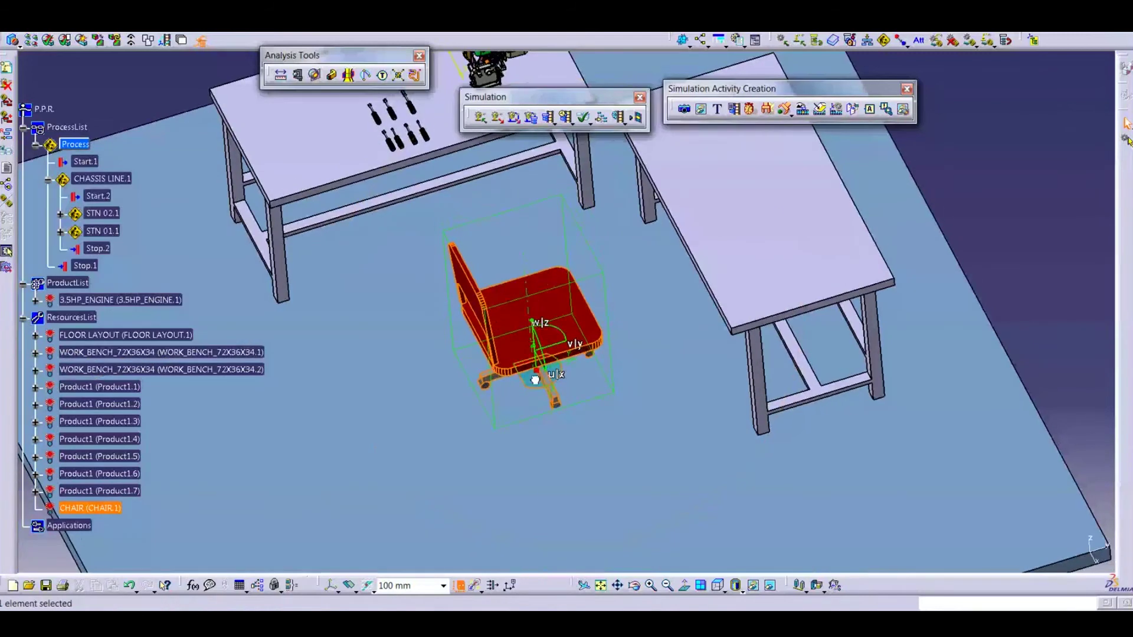
drag(534, 379, 685, 118)
middle_drag(663, 275, 590, 360)
middle_drag(633, 316, 331, 235)
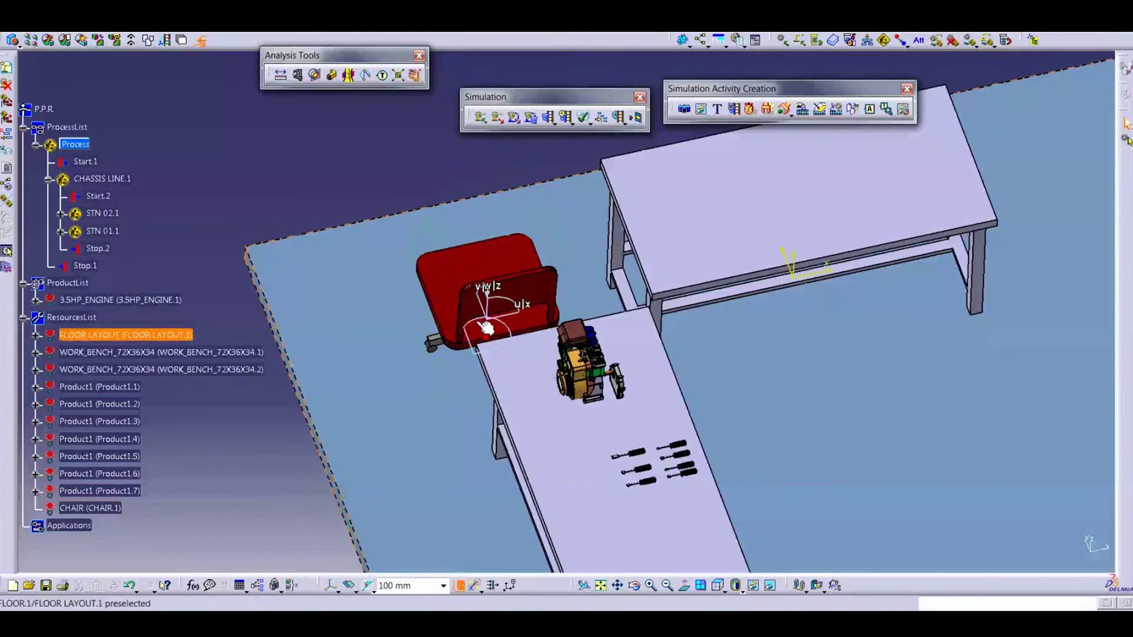
middle_drag(680, 375, 737, 429)
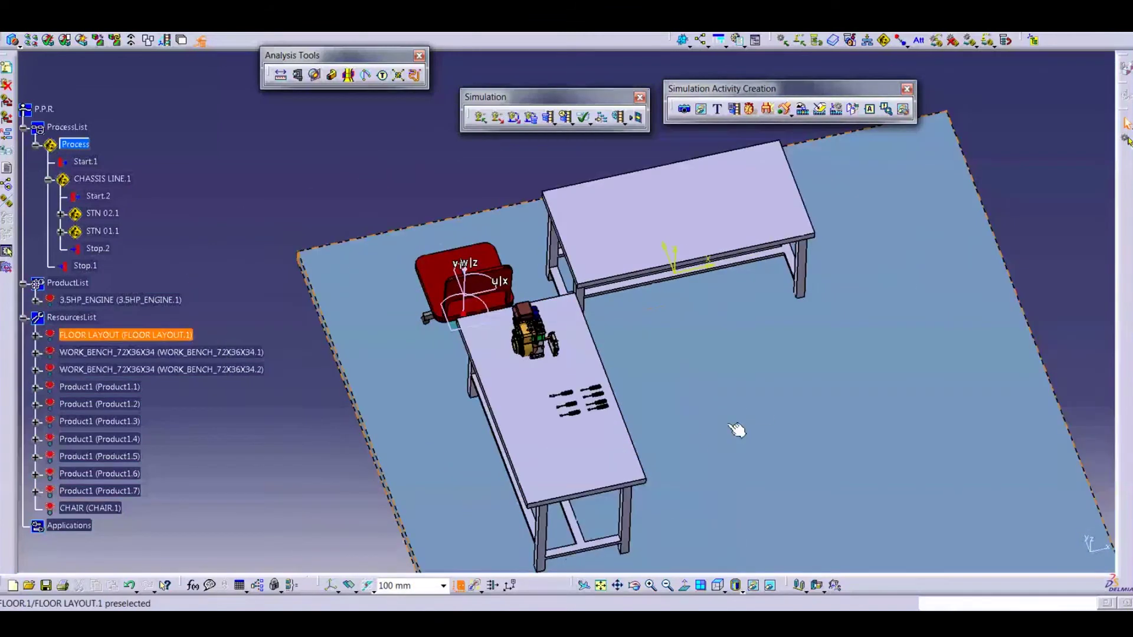
Return the chair to its saved position by restoring the initial state of all products and resources.
click(500, 121)
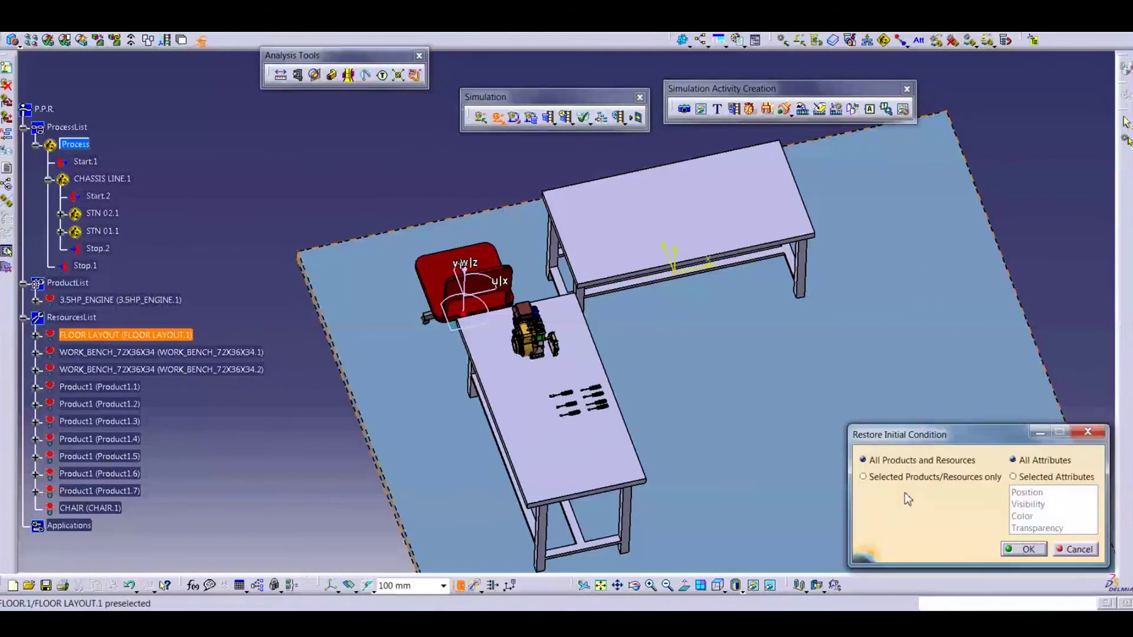
click(1026, 549)
middle_drag(729, 381, 675, 348)
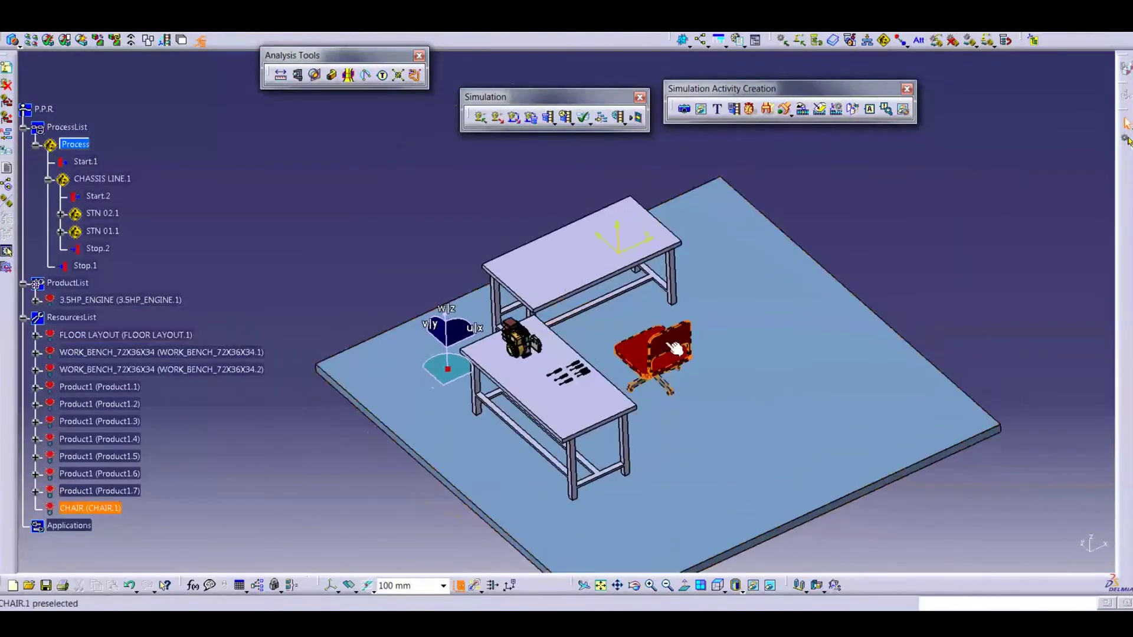
Move the chair farther away from both workbenches and save the initial state of all products and resources.
drag(675, 348, 785, 353)
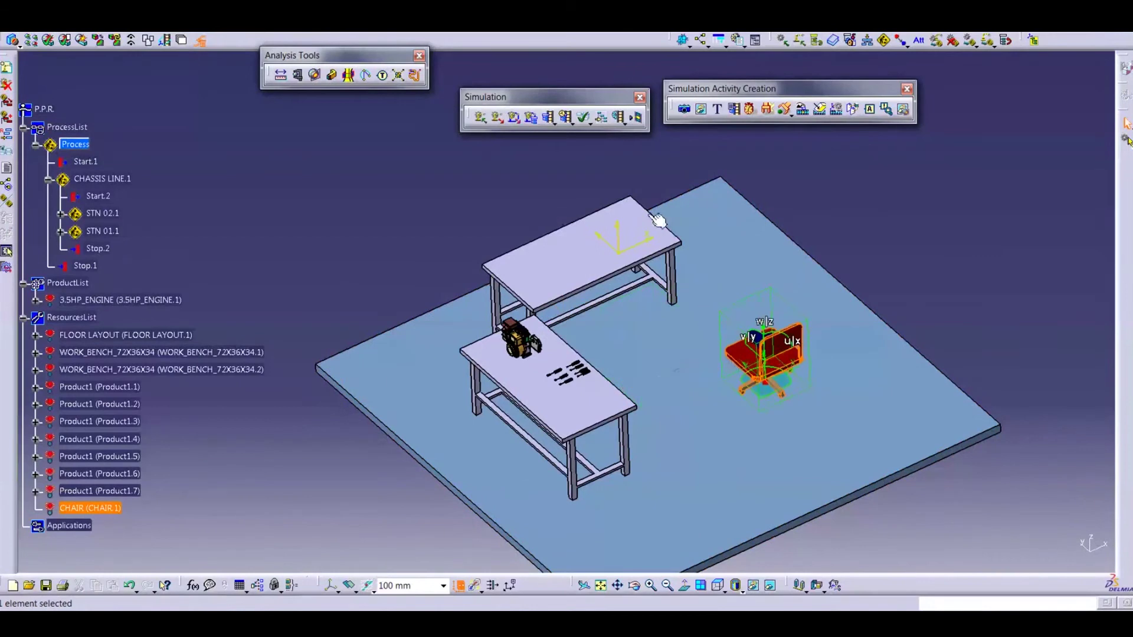
click(481, 120)
click(1021, 550)
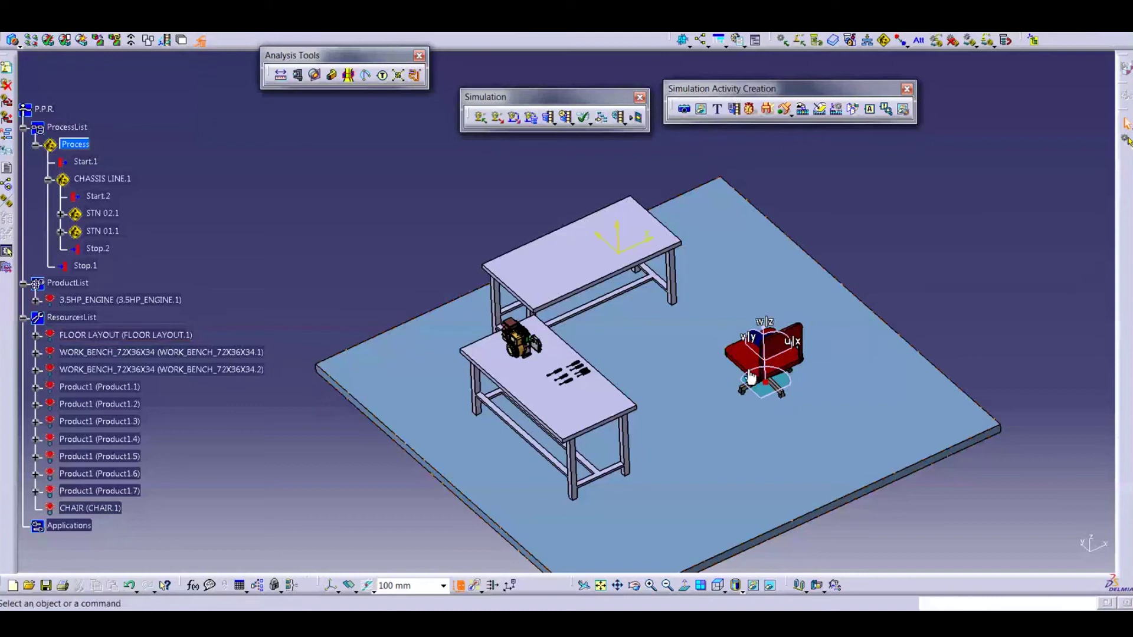
Move the chair across the floor closer to the two workbenches.
middle_drag(752, 352, 745, 507)
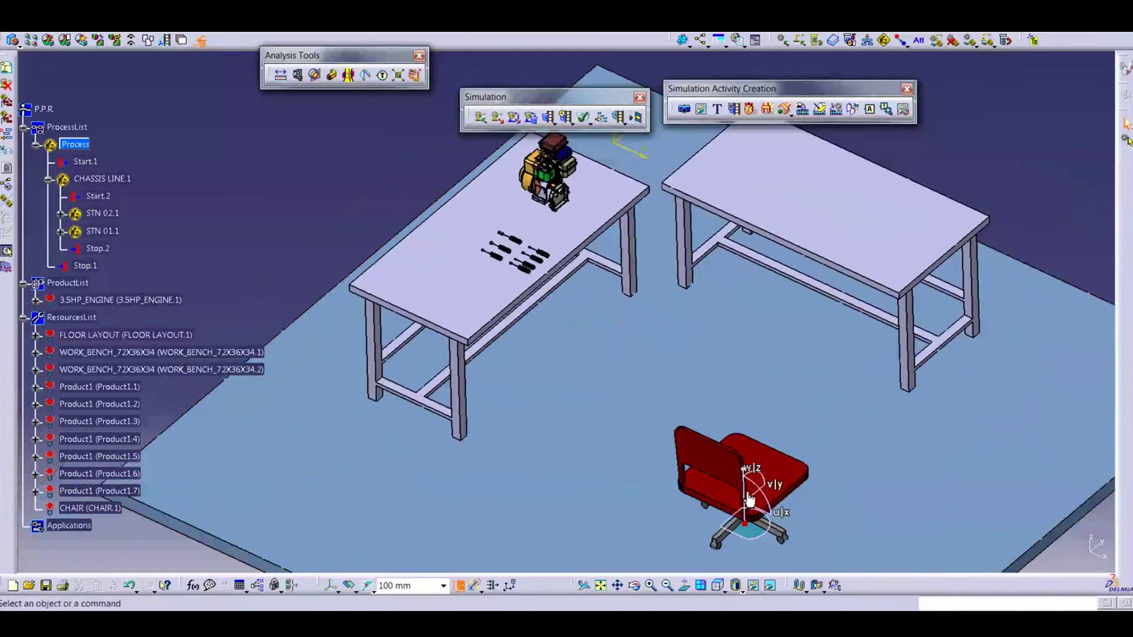
click(720, 477)
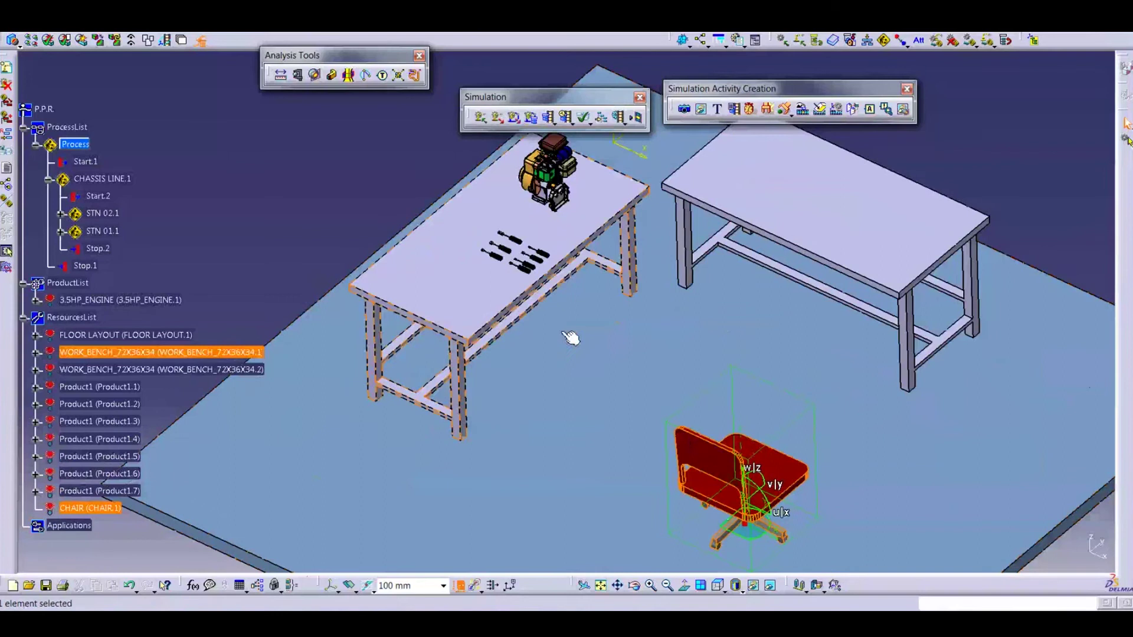
drag(735, 534, 697, 403)
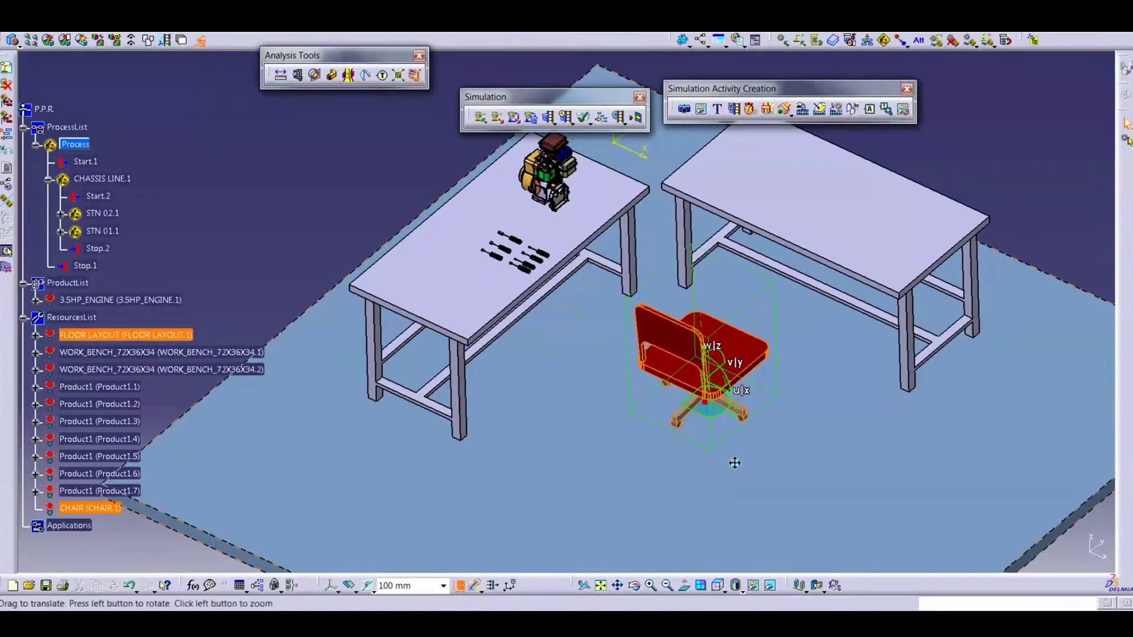
Move the Product1.6 driver toward the near corner of the workbench and detach the compass from it.
middle_drag(733, 462, 797, 531)
ctrl+middle_drag(678, 424, 649, 319)
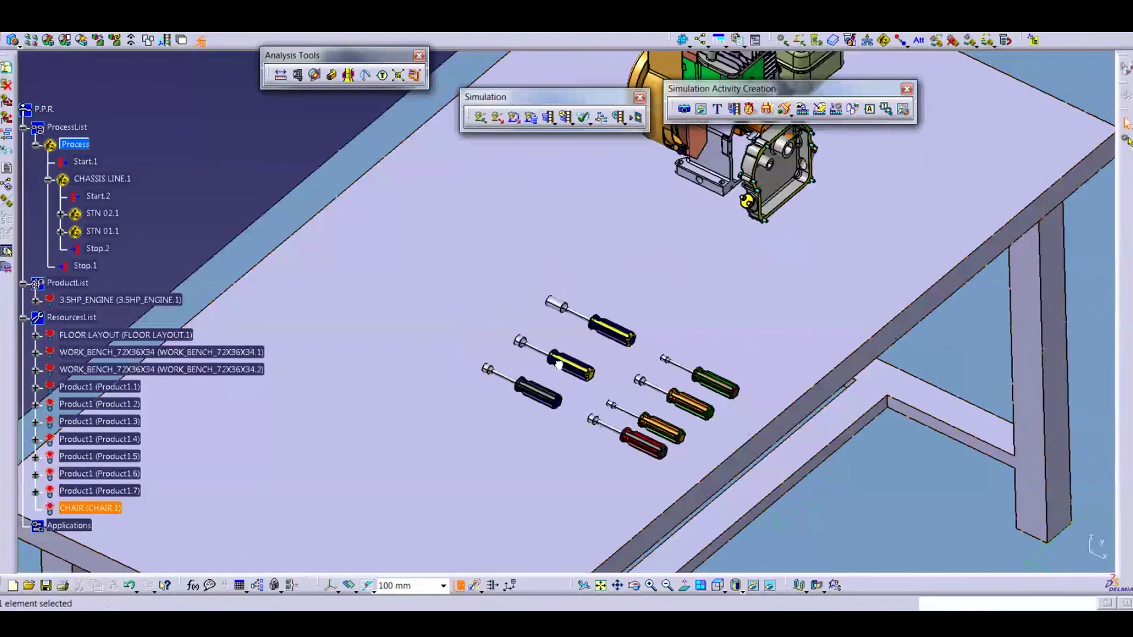
click(557, 378)
drag(517, 337, 338, 487)
middle_drag(500, 446, 576, 354)
ctrl+middle_drag(575, 354, 670, 602)
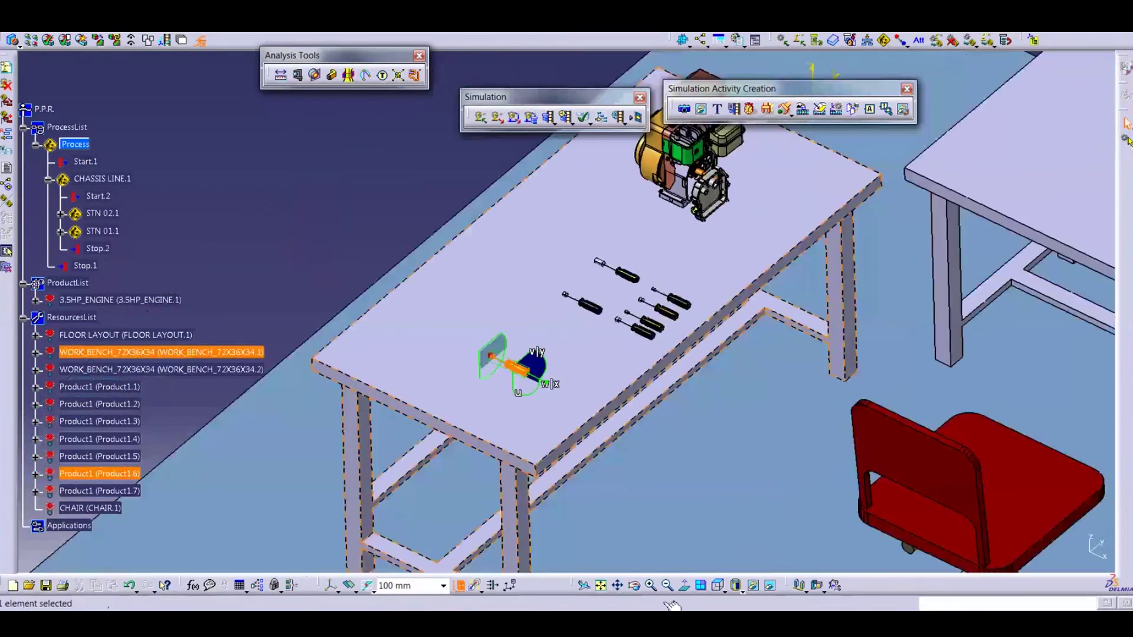
click(360, 220)
middle_drag(843, 452, 690, 417)
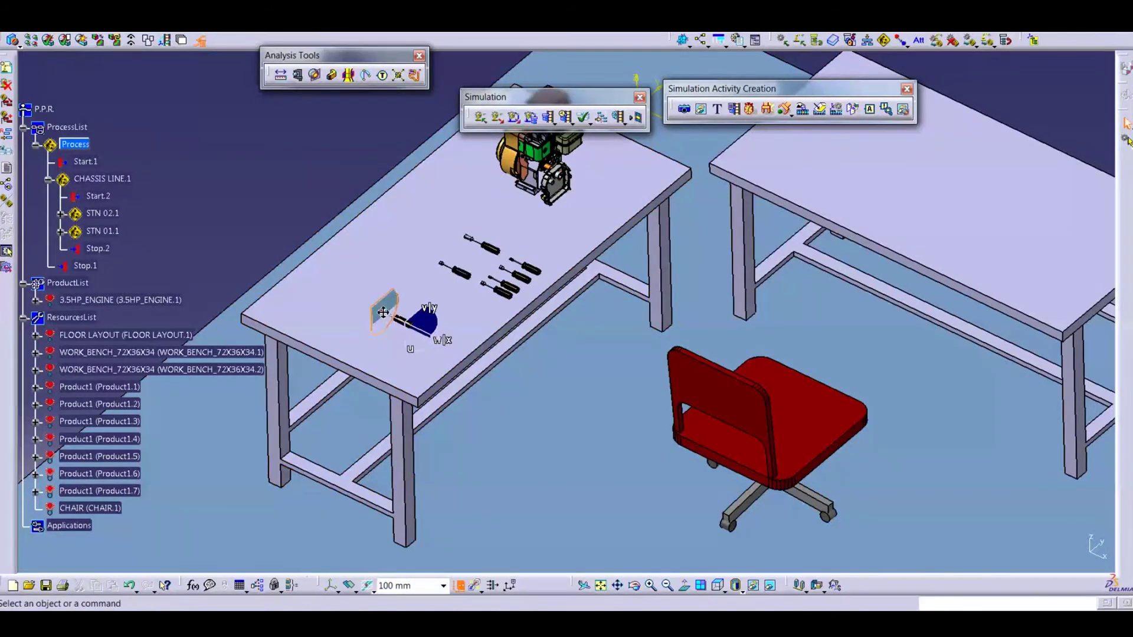
drag(383, 312, 218, 195)
Save the initial state for selected products/resources only, choosing just the chair with all attributes.
click(480, 117)
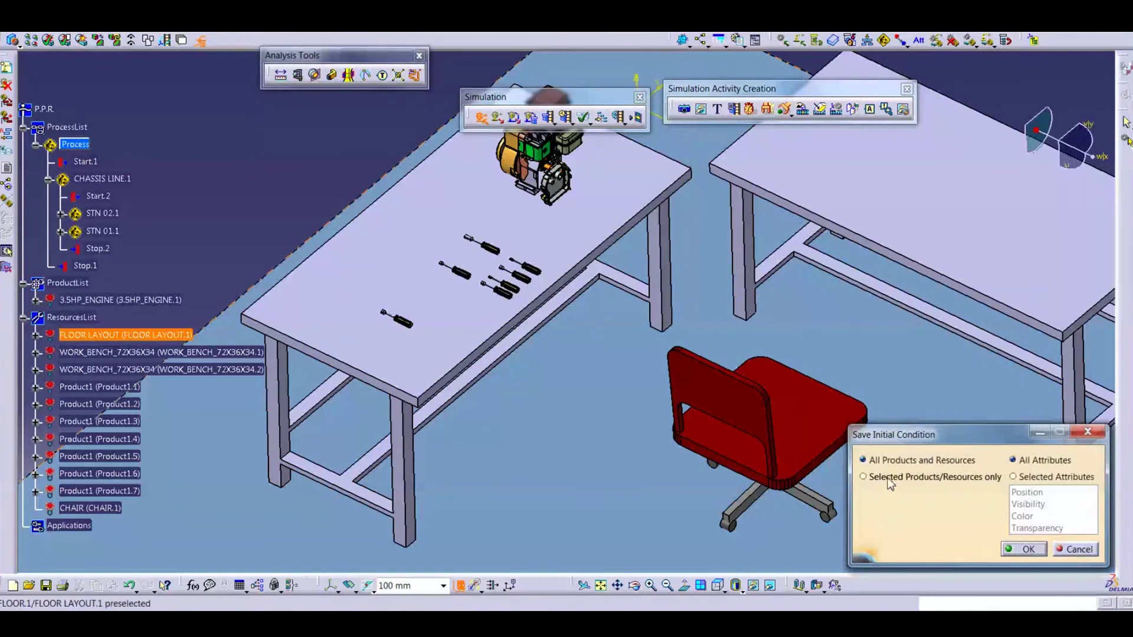
click(892, 478)
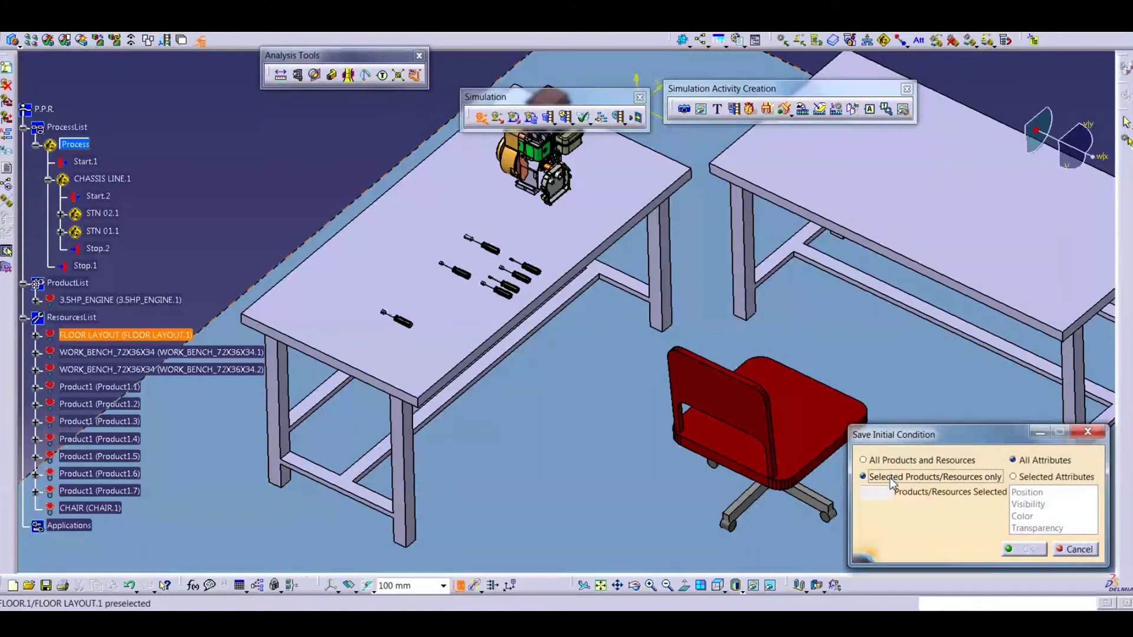
click(765, 424)
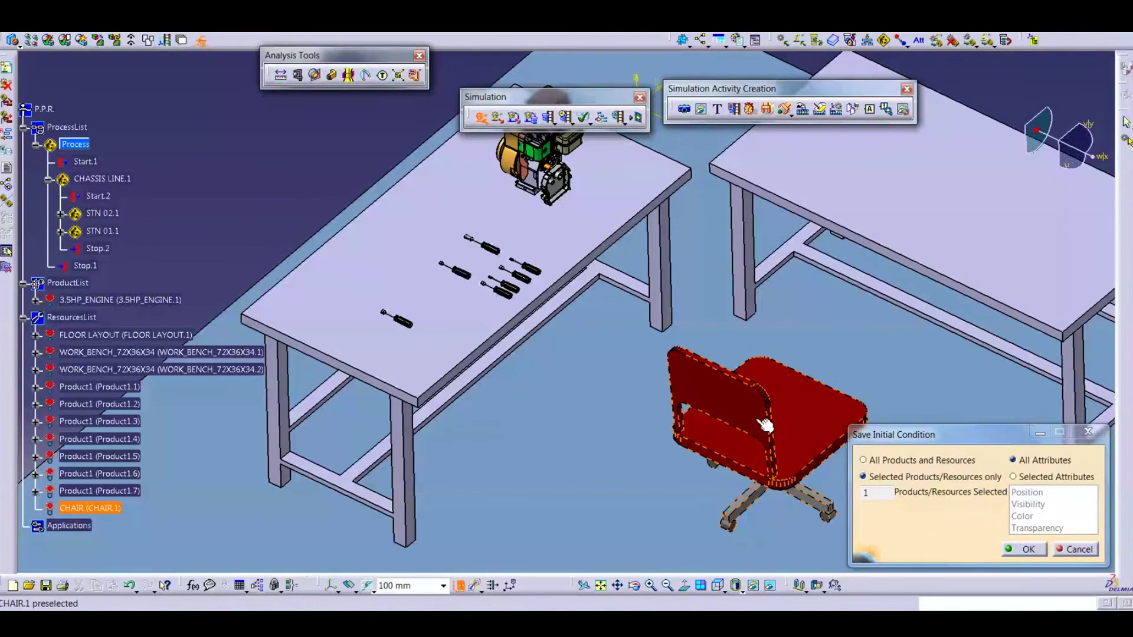
click(1023, 554)
Restore the initial state of all products and resources to check the chair-only save against the moved driver.
middle_drag(780, 390, 762, 424)
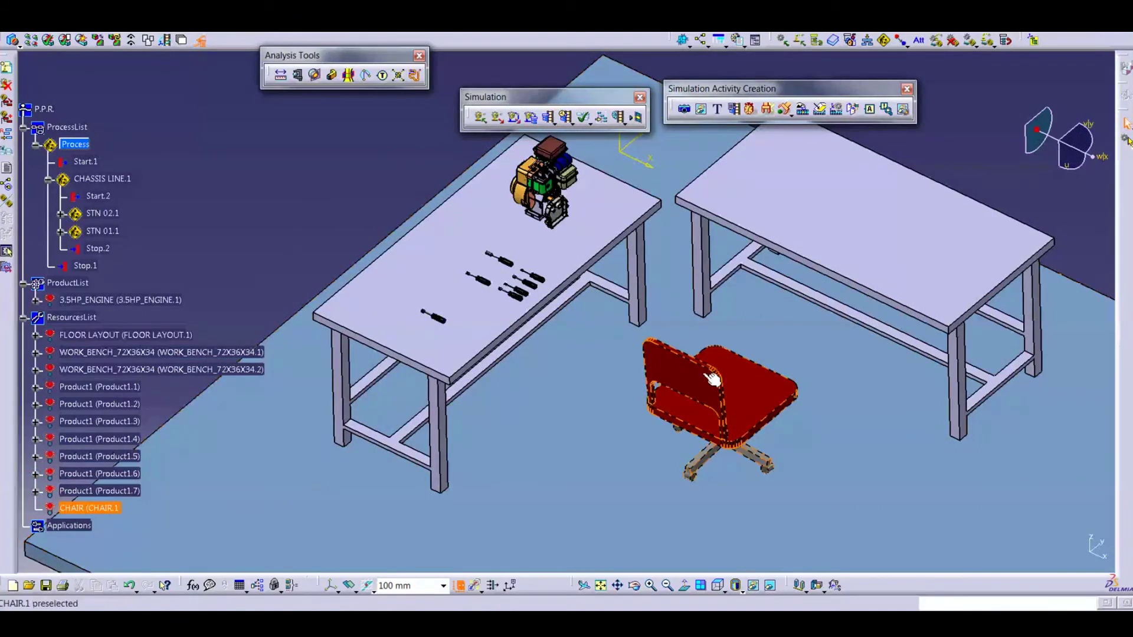
click(497, 120)
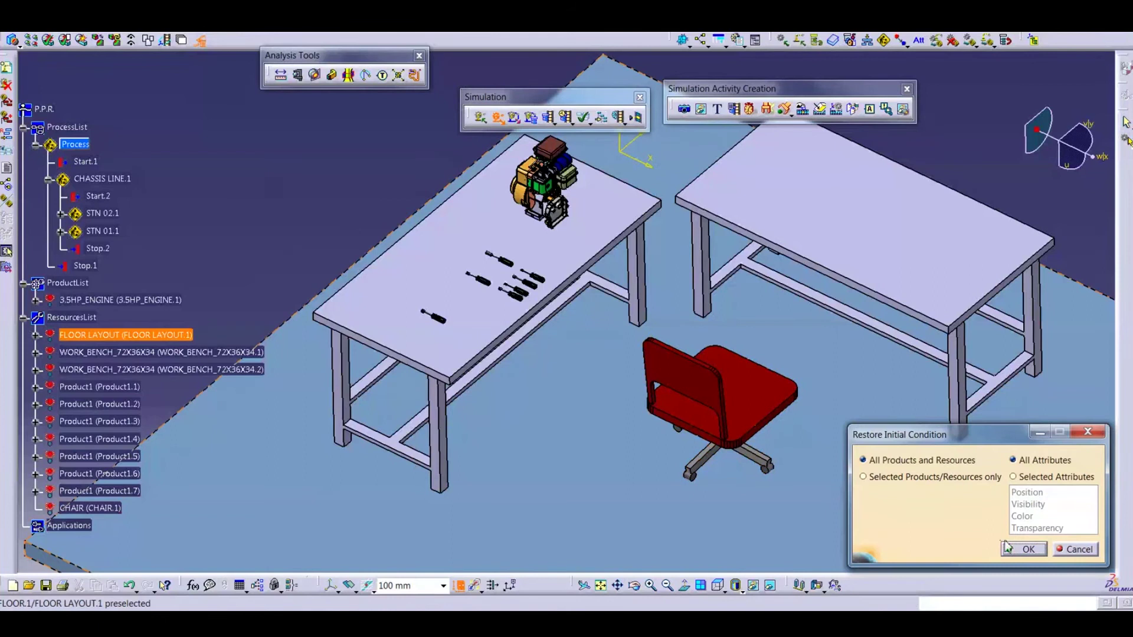
click(1025, 554)
middle_drag(708, 422, 661, 431)
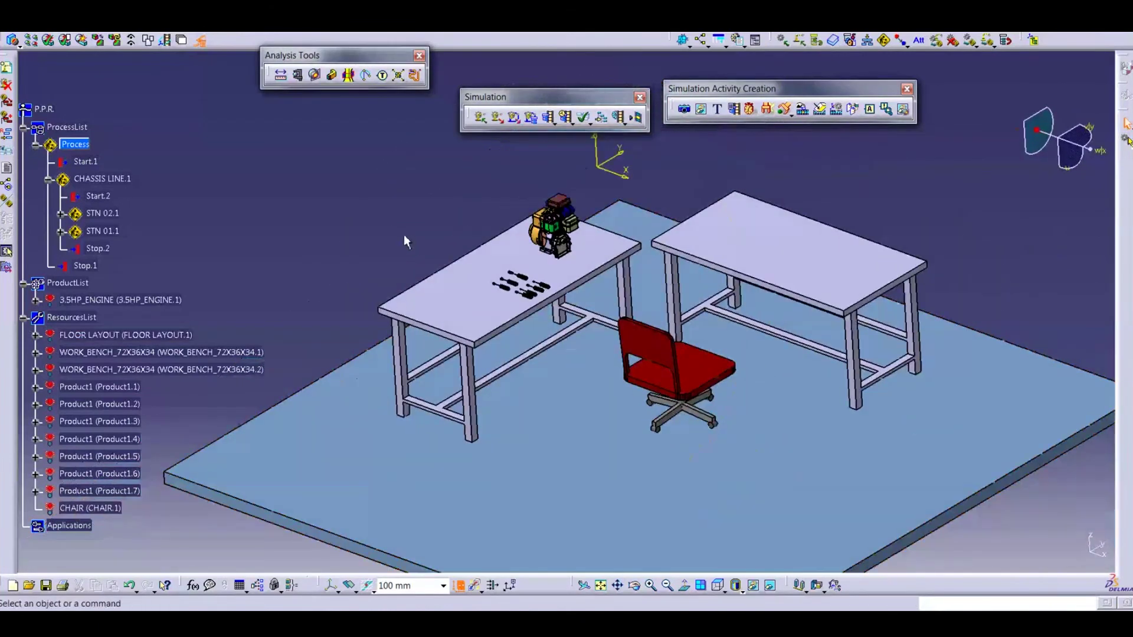
Save the document and dock the floating Simulation toolbar with the fixed ones.
key(ctrl+s)
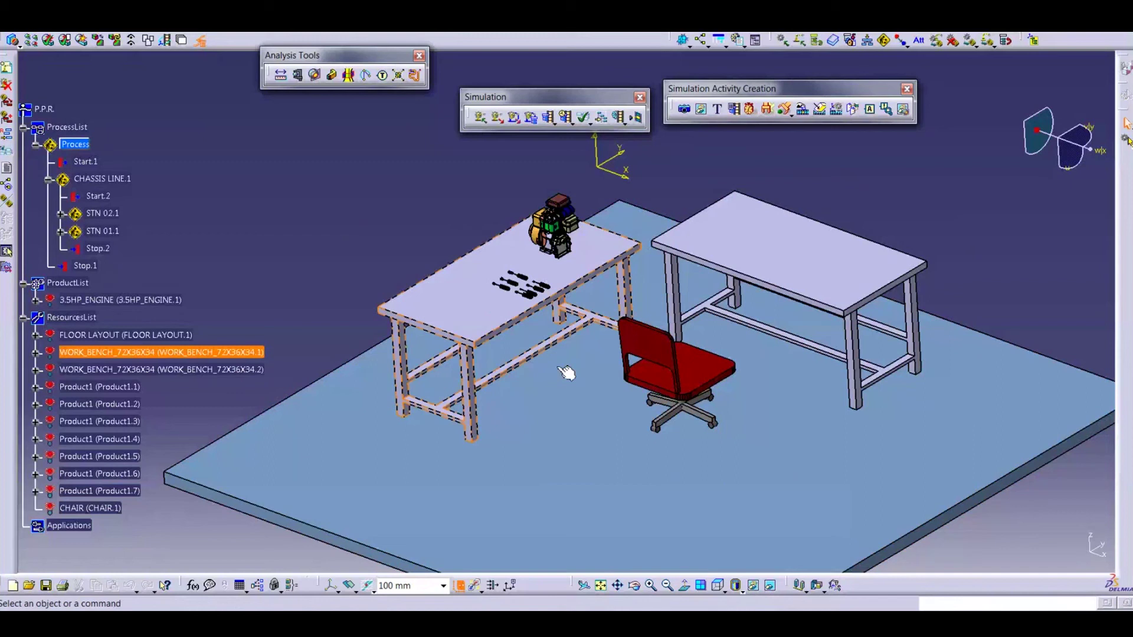
middle_drag(562, 371, 555, 382)
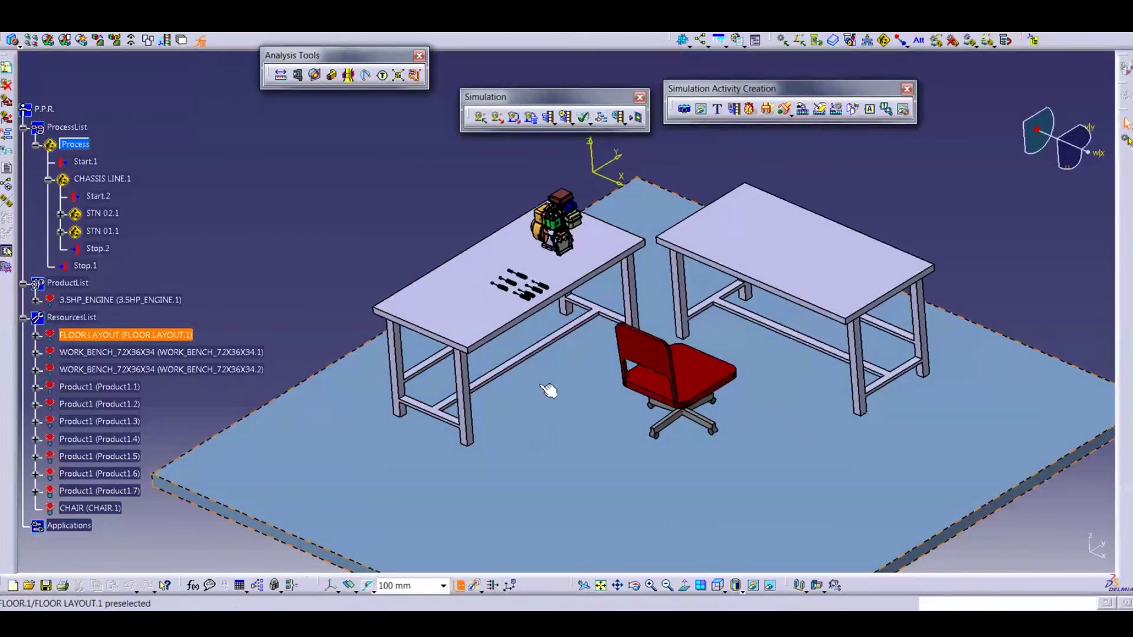
drag(524, 96, 504, 42)
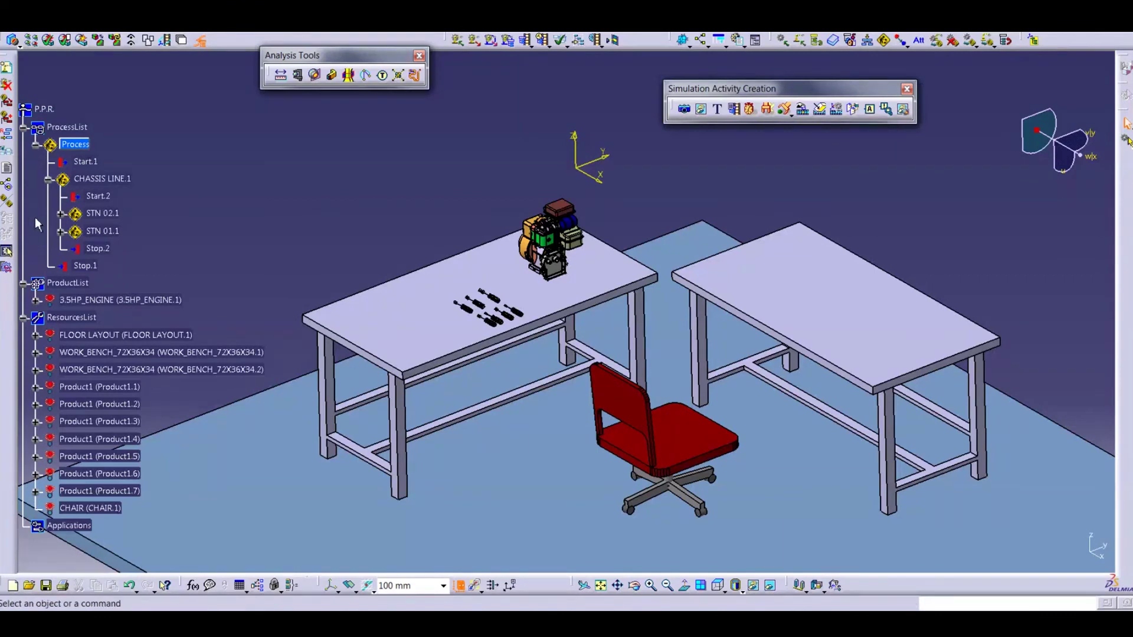
Expand stations STN 02.1 and STN 01.1 in the process tree, select OIL PLUG FITMENT.1 and collapse STN 02.1.
click(60, 215)
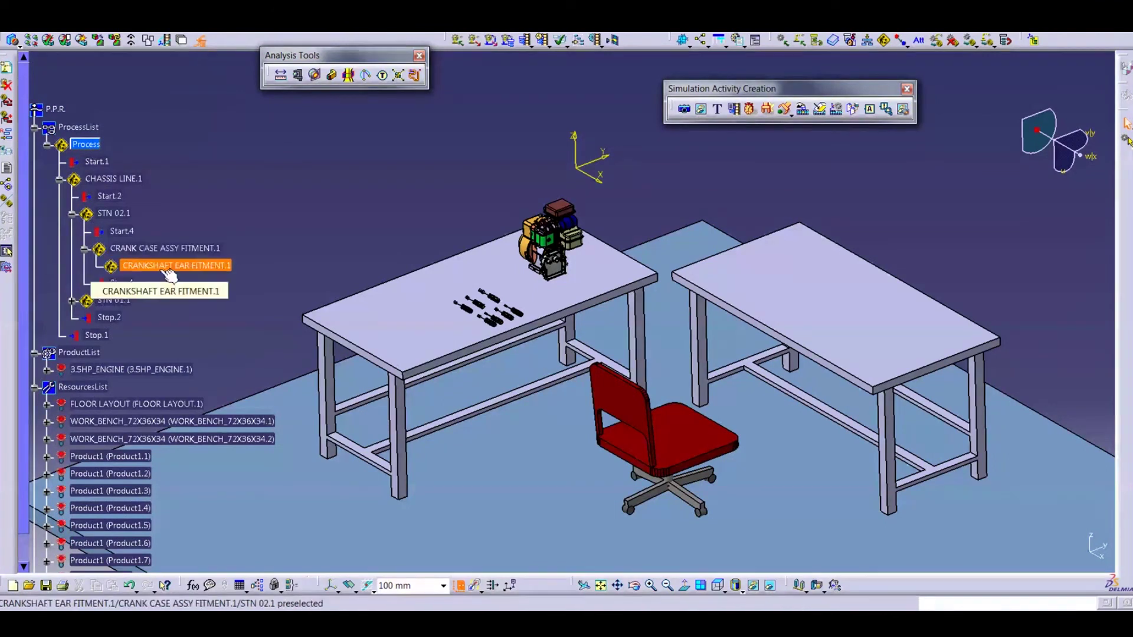
click(84, 248)
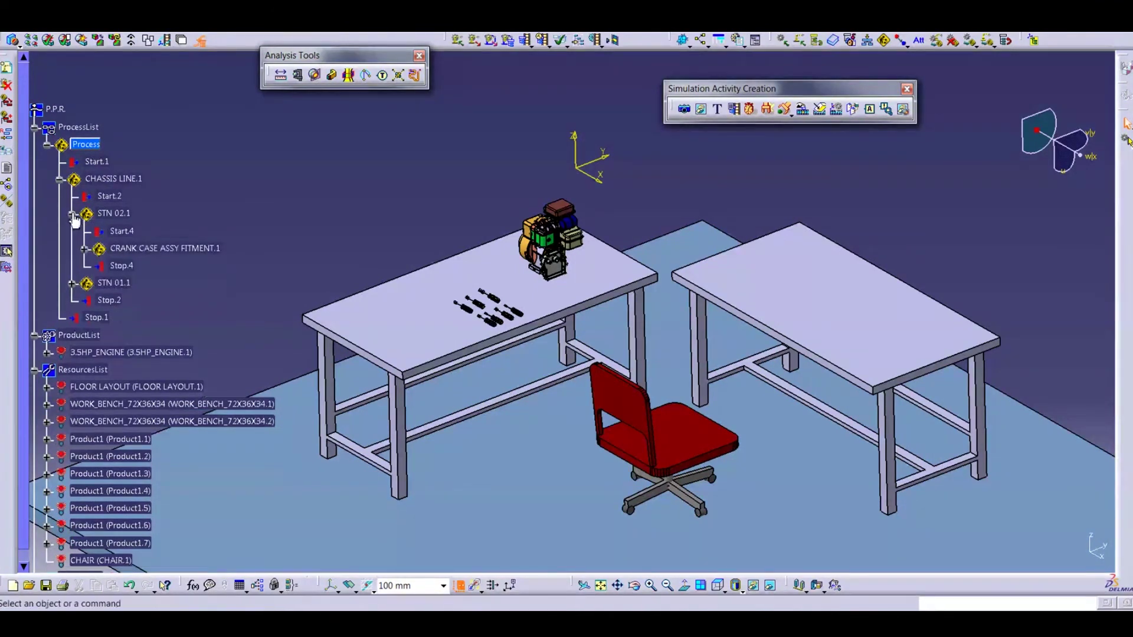
click(73, 286)
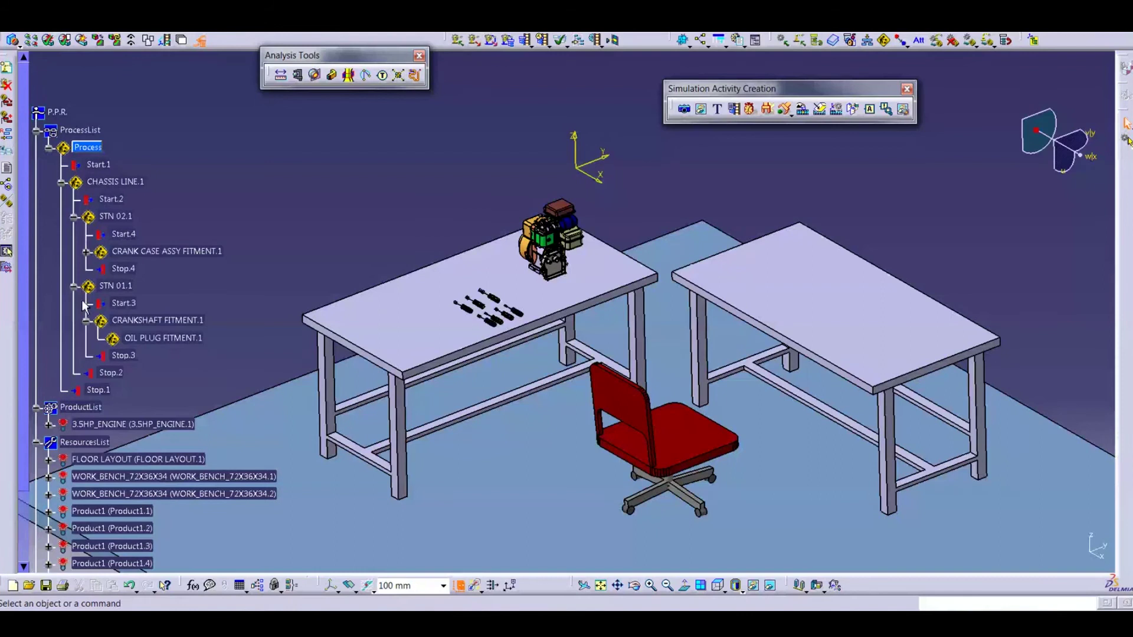
click(159, 348)
scroll(279, 289, down, 1)
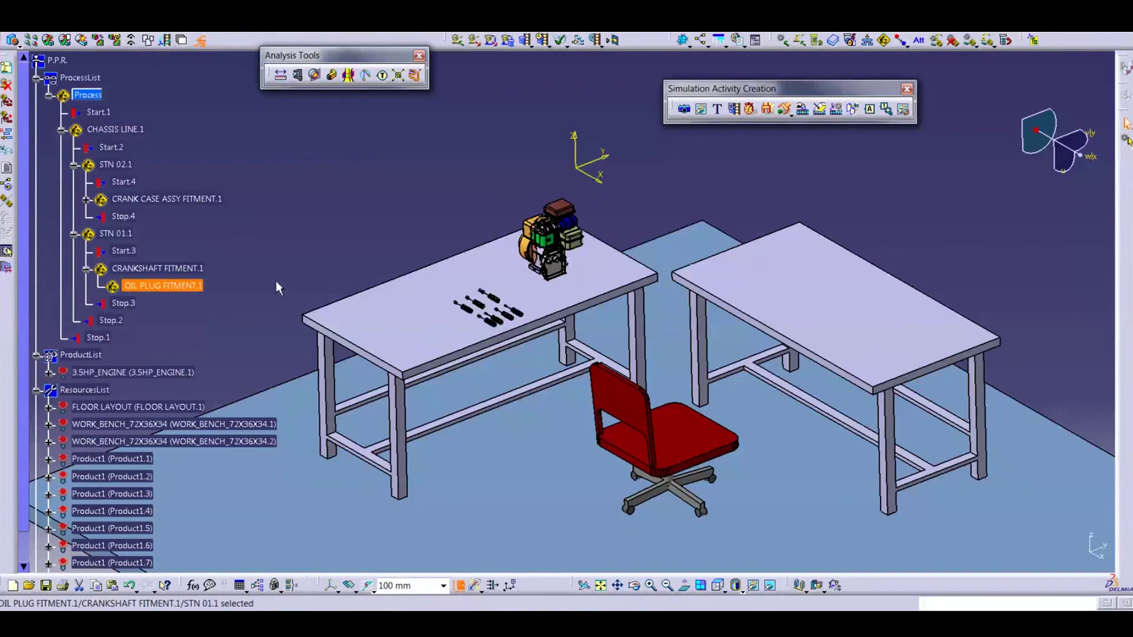
click(74, 166)
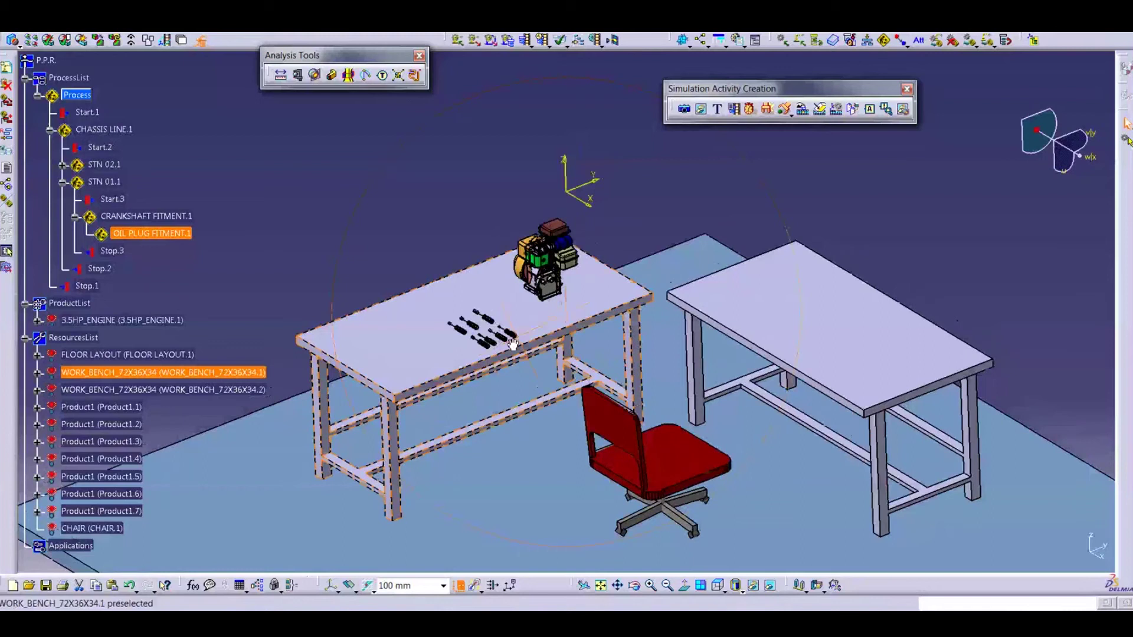
Start a move activity and insert it as a child of OIL PLUG FITMENT.1.
ctrl+middle_drag(549, 263, 569, 378)
ctrl+middle_drag(569, 377, 749, 319)
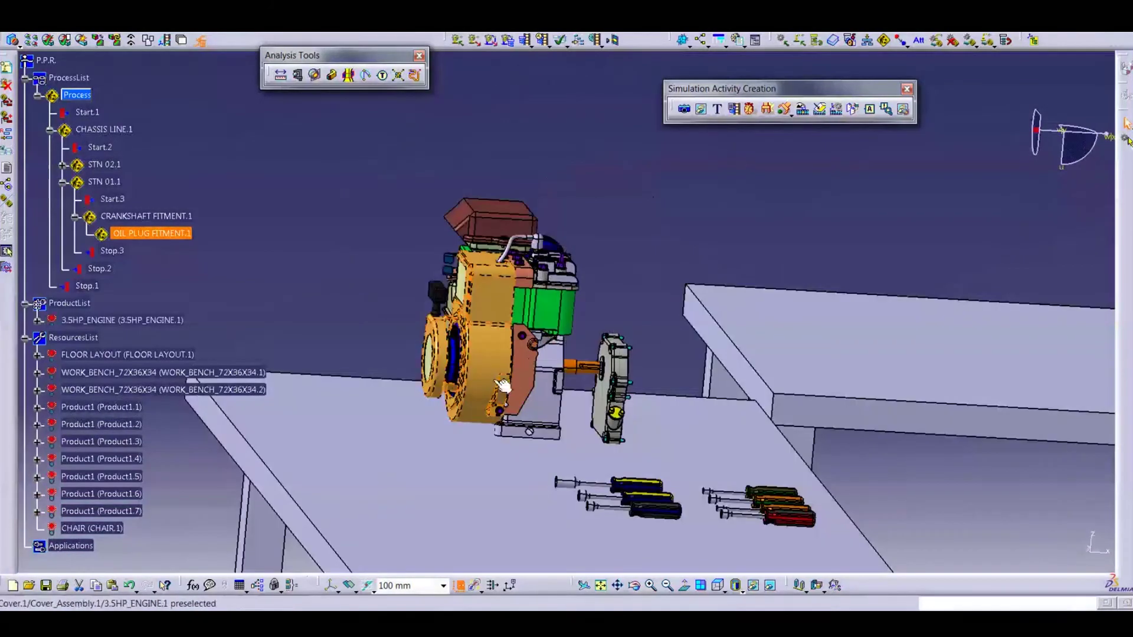
ctrl+middle_drag(501, 384, 529, 355)
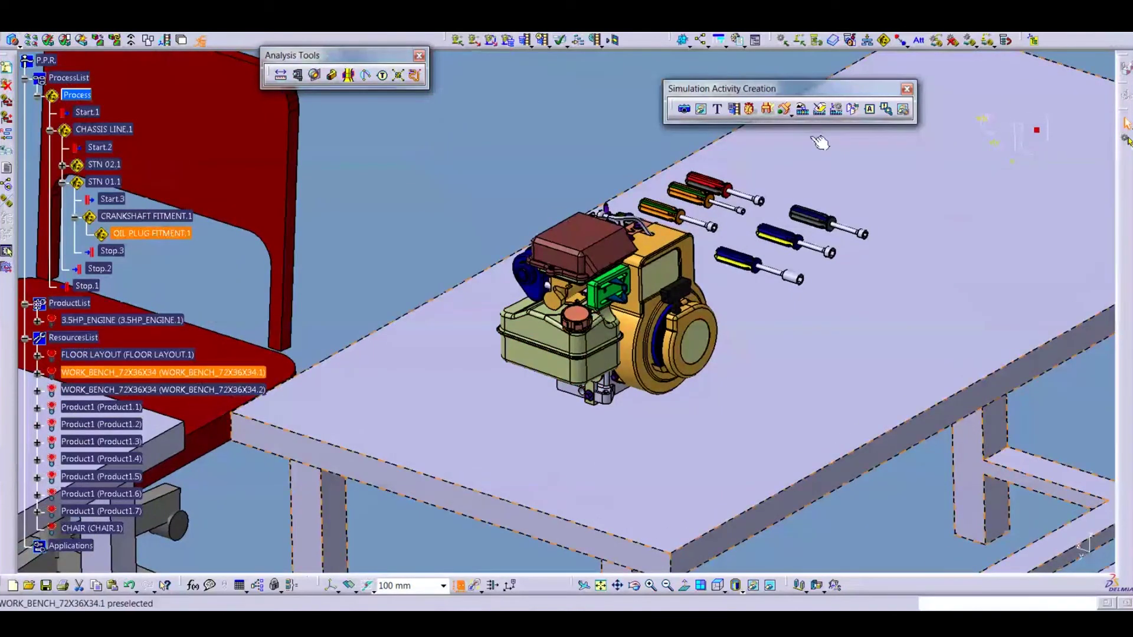
click(804, 115)
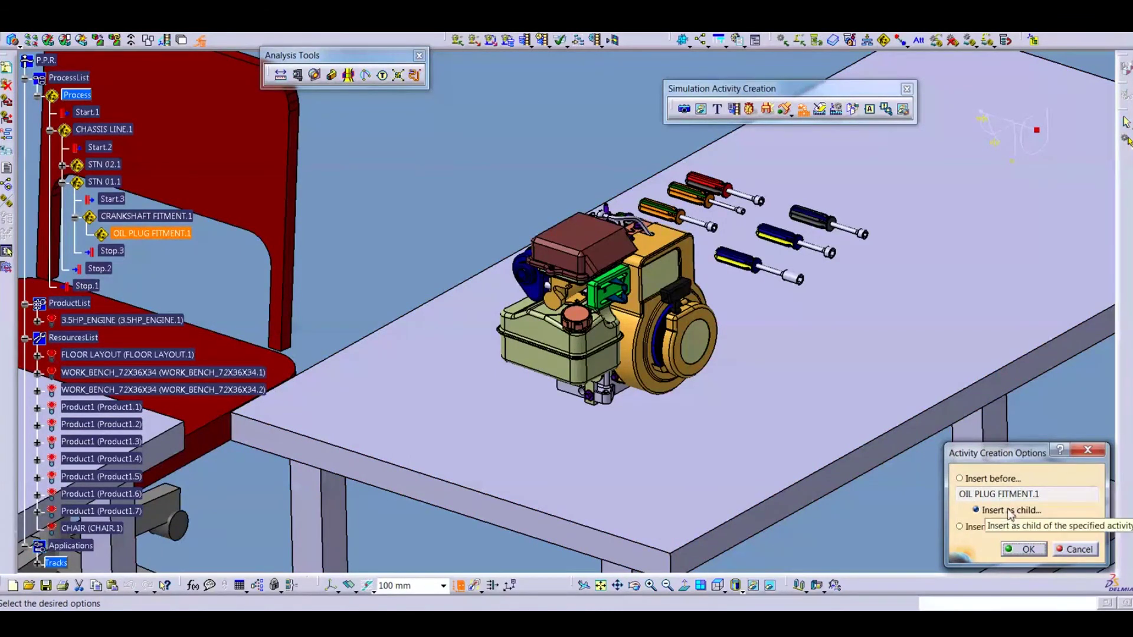
click(1024, 550)
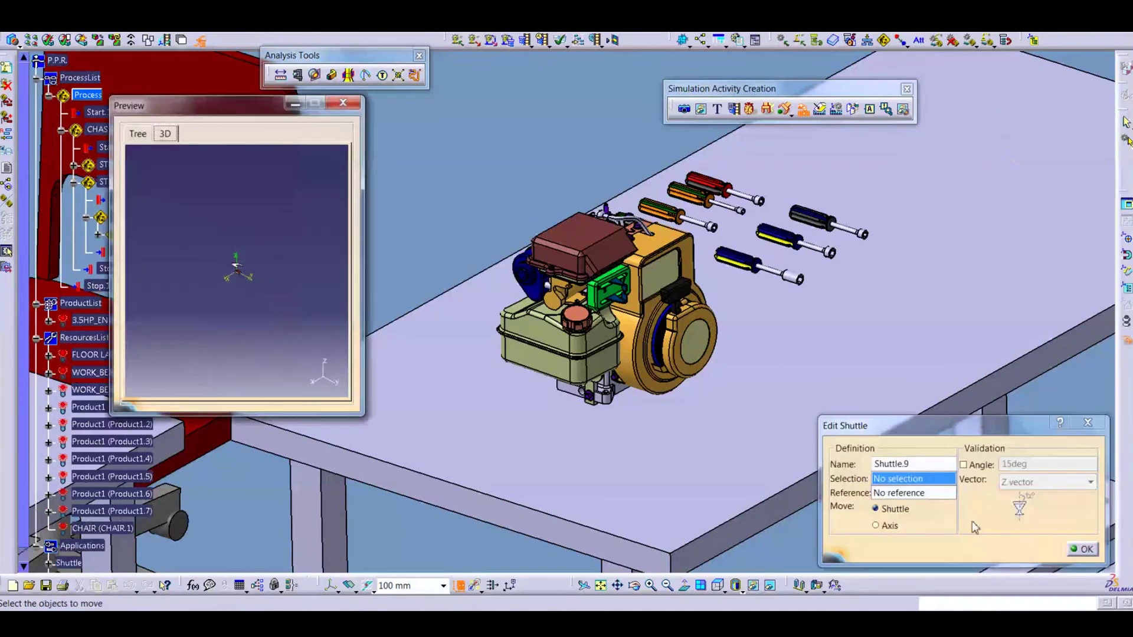
Choose the engine's Gas_Cap as the shuttle object, inspect it in the tree and 3D previews, and accept the shuttle.
middle_drag(546, 378, 569, 344)
click(141, 135)
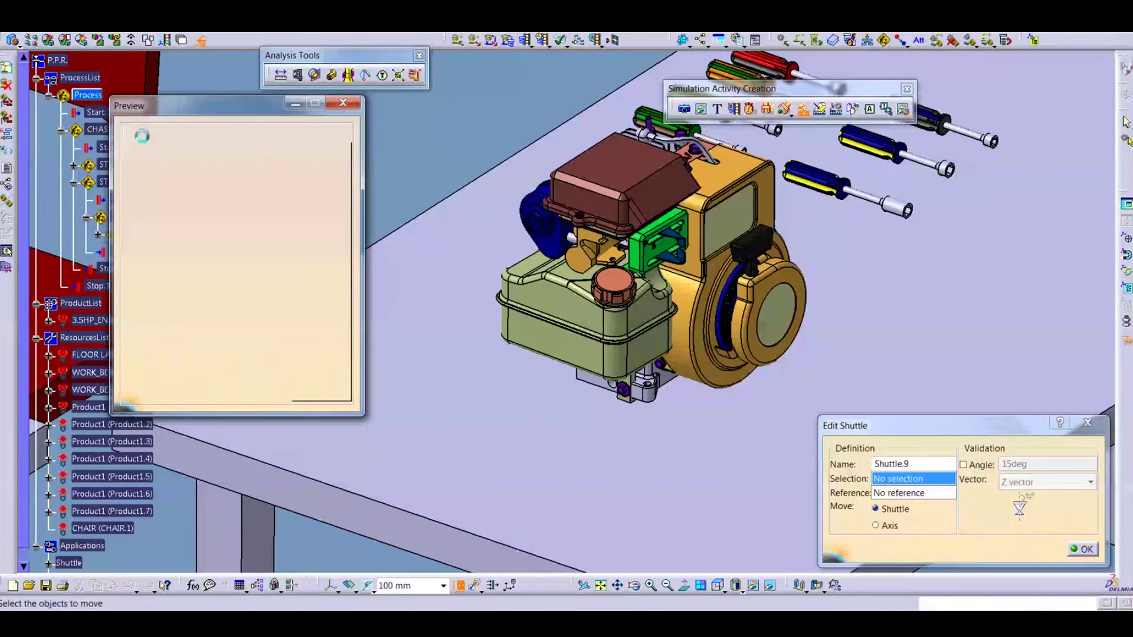
click(611, 300)
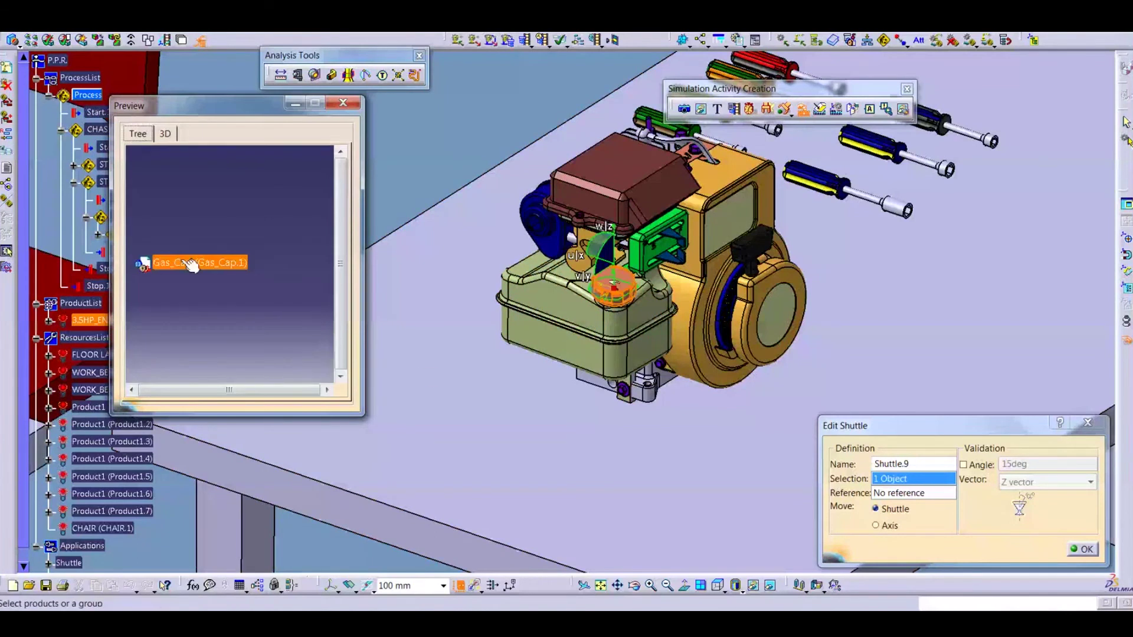
middle_drag(203, 303, 285, 218)
click(170, 135)
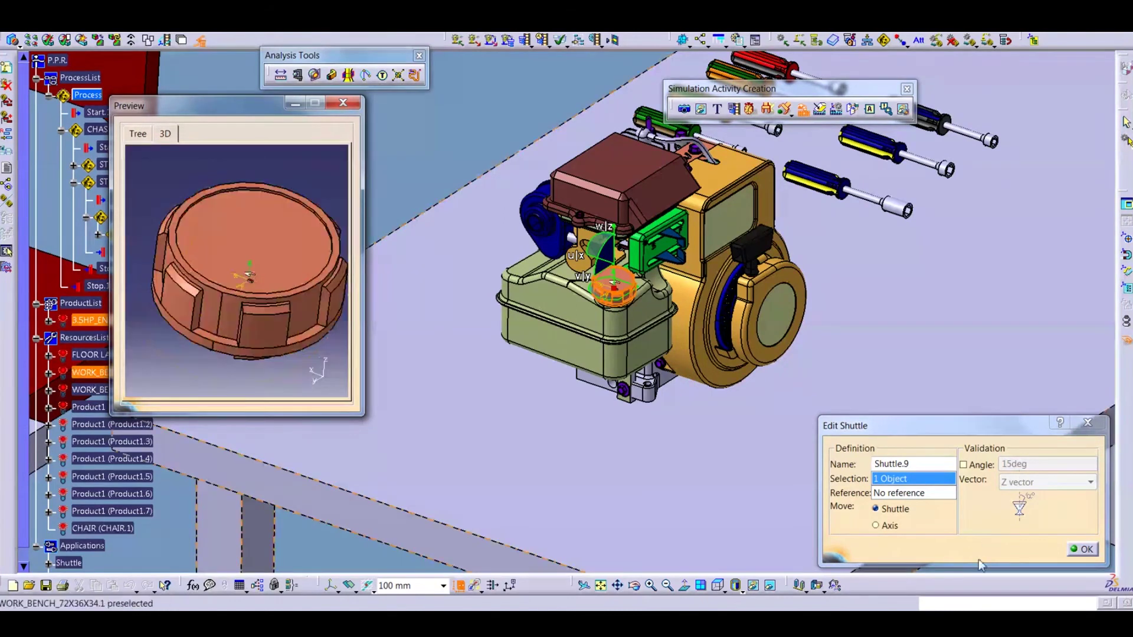
click(1075, 552)
Lift the gas cap off the fuel tank's filler opening and record that position as the track's first shot.
middle_drag(699, 422, 689, 308)
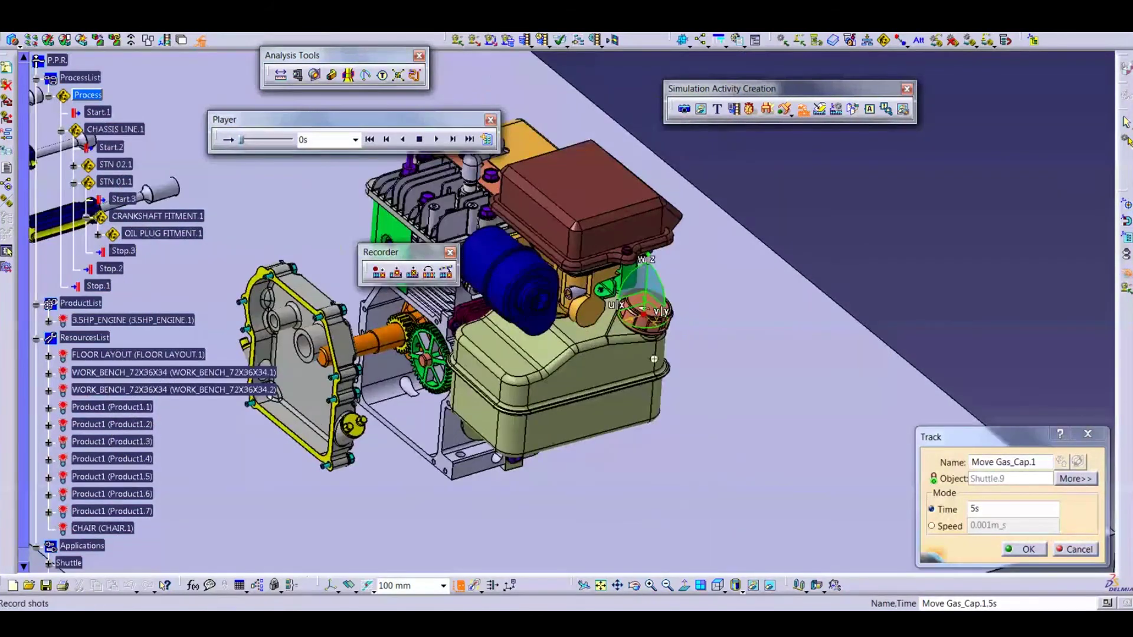
middle_drag(654, 359, 643, 317)
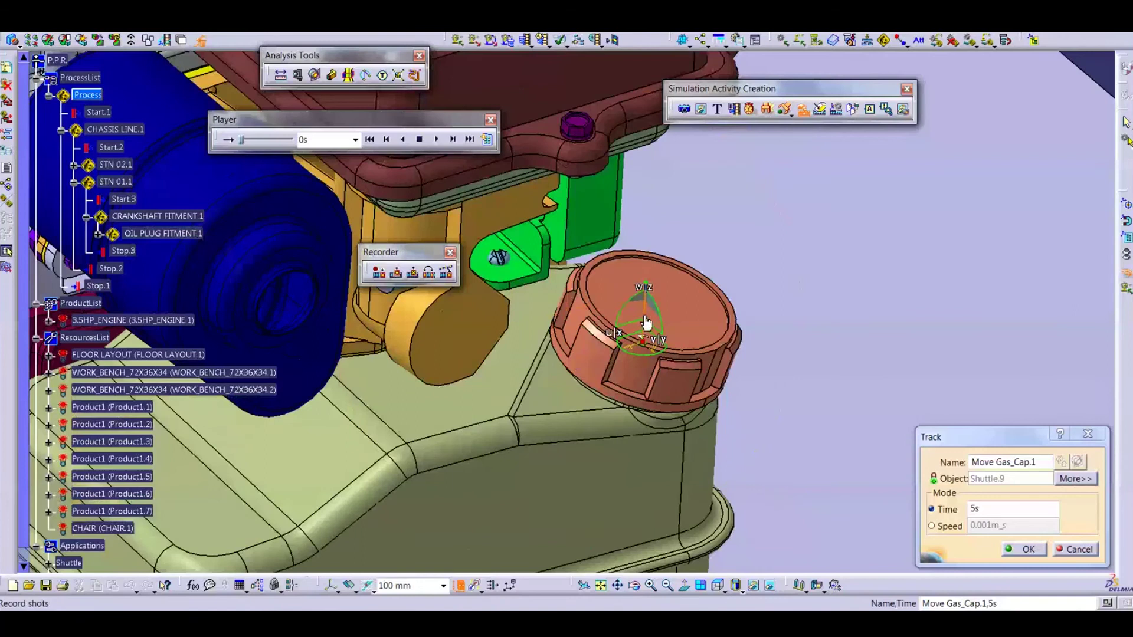
drag(645, 318, 697, 286)
middle_drag(665, 334, 605, 333)
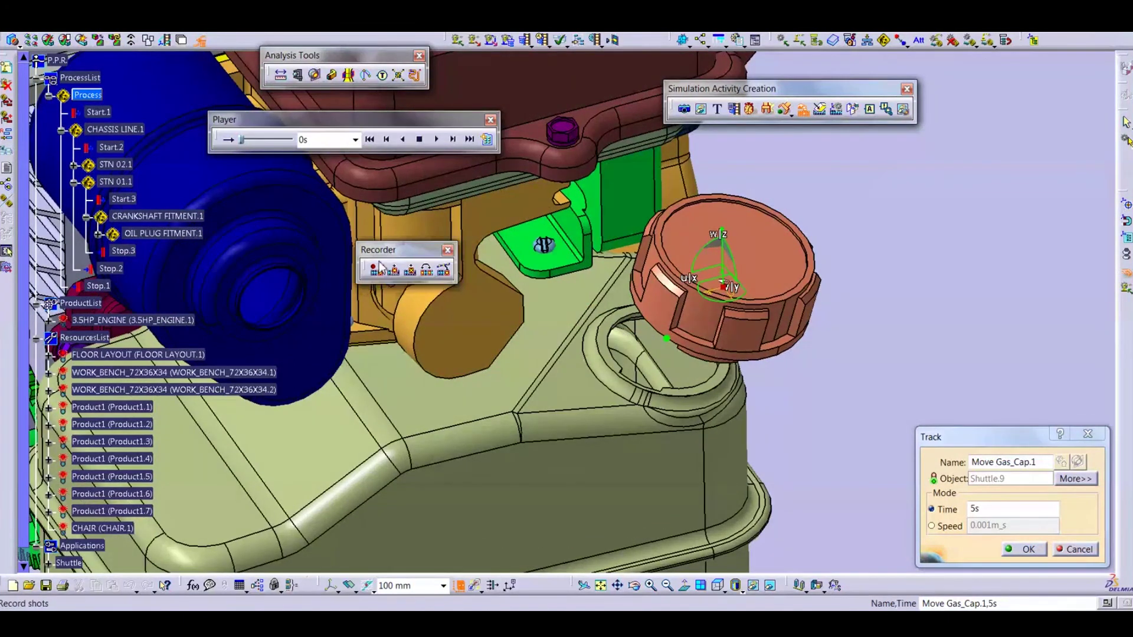
click(378, 270)
Move the gas cap outward, away from the tank, and record a second track shot.
middle_drag(688, 291, 580, 326)
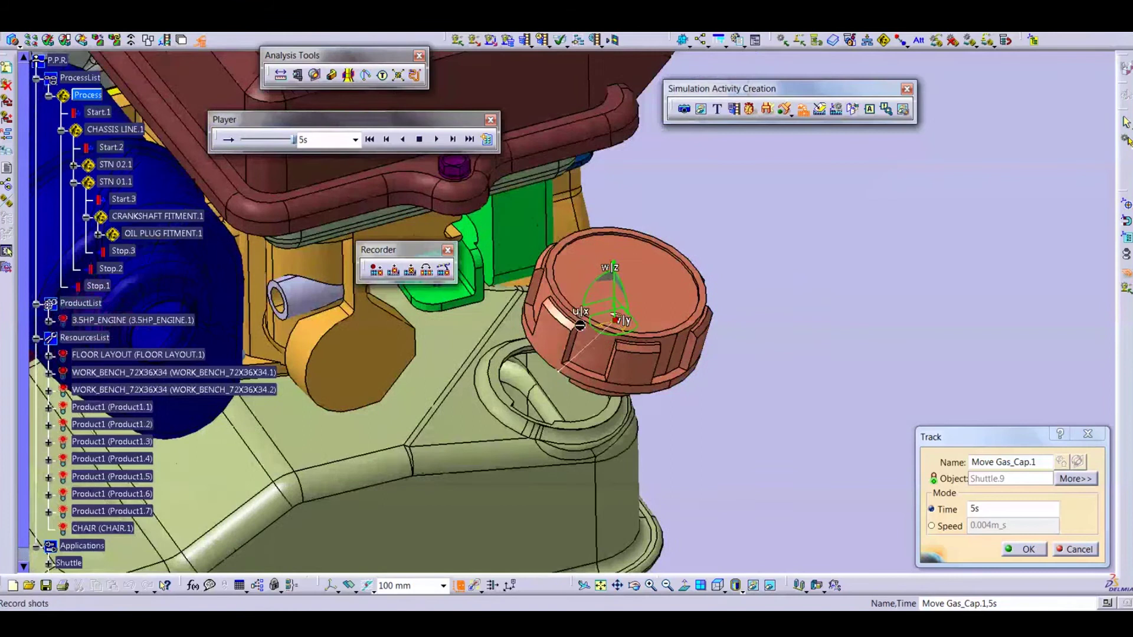
drag(605, 329, 811, 274)
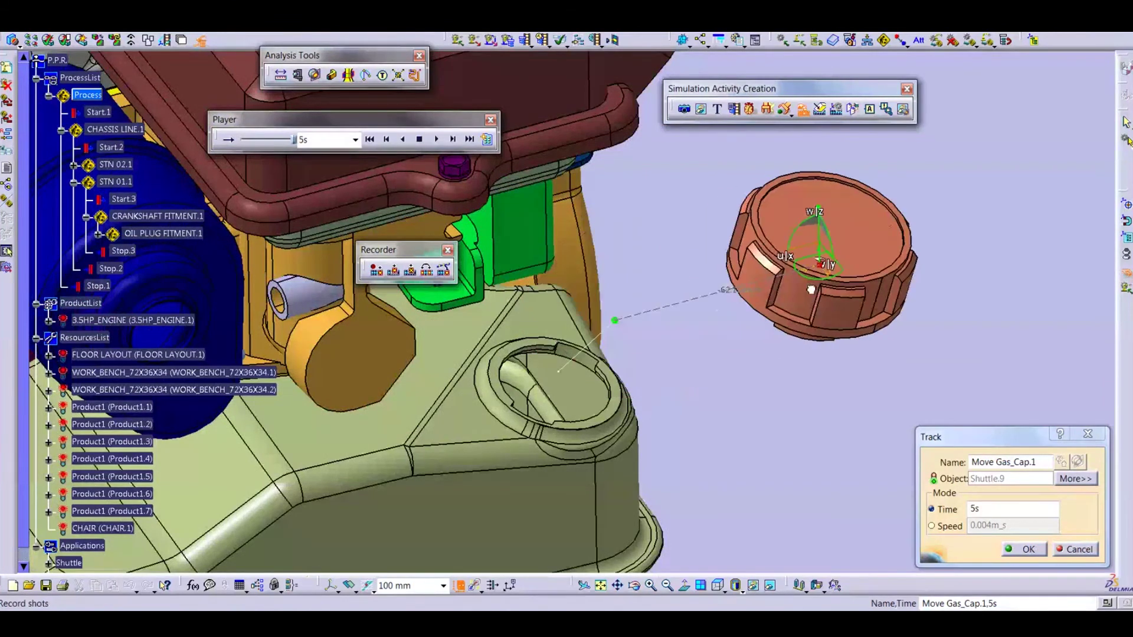
click(378, 272)
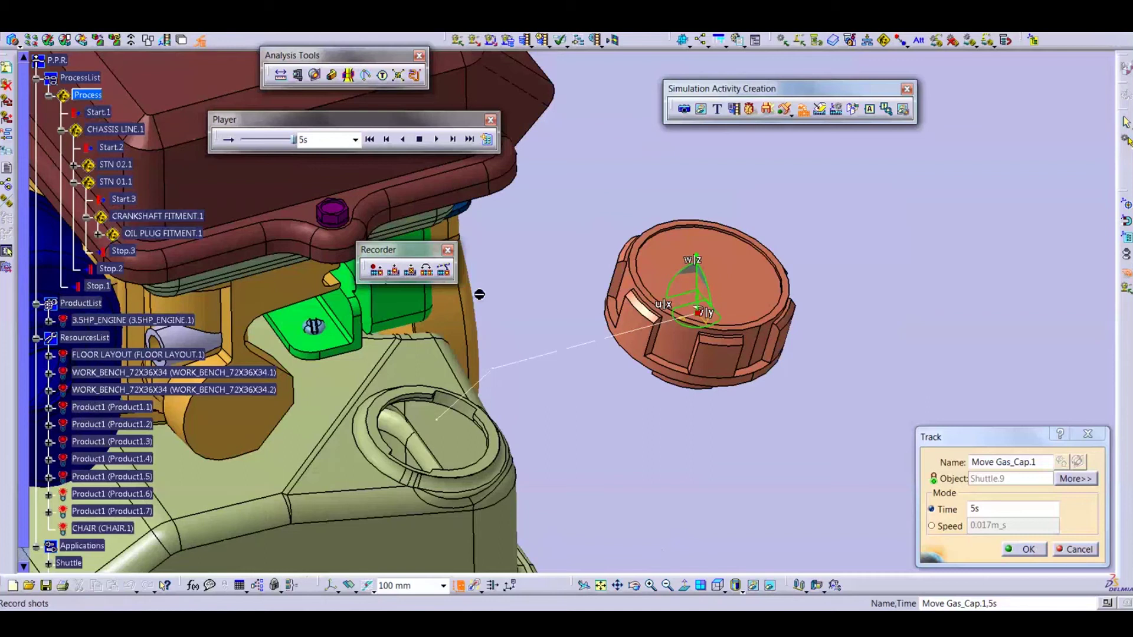
Try a track shot with the gas cap lowered against the tank's side, then delete that shot.
drag(689, 300, 505, 517)
middle_drag(502, 490, 710, 266)
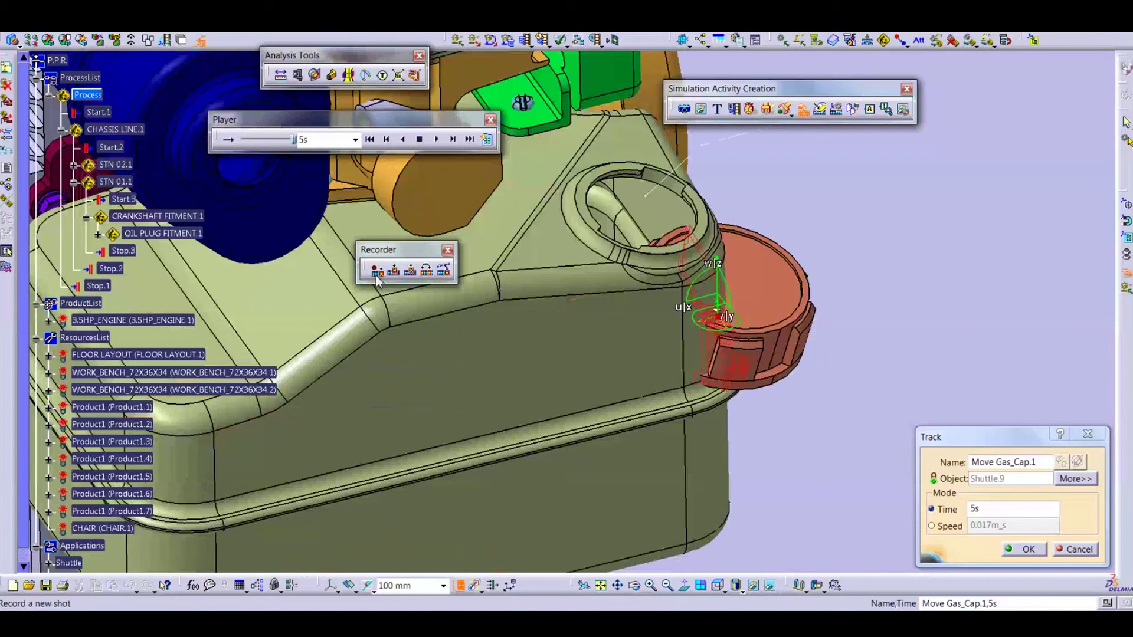
click(377, 277)
middle_drag(636, 334, 438, 302)
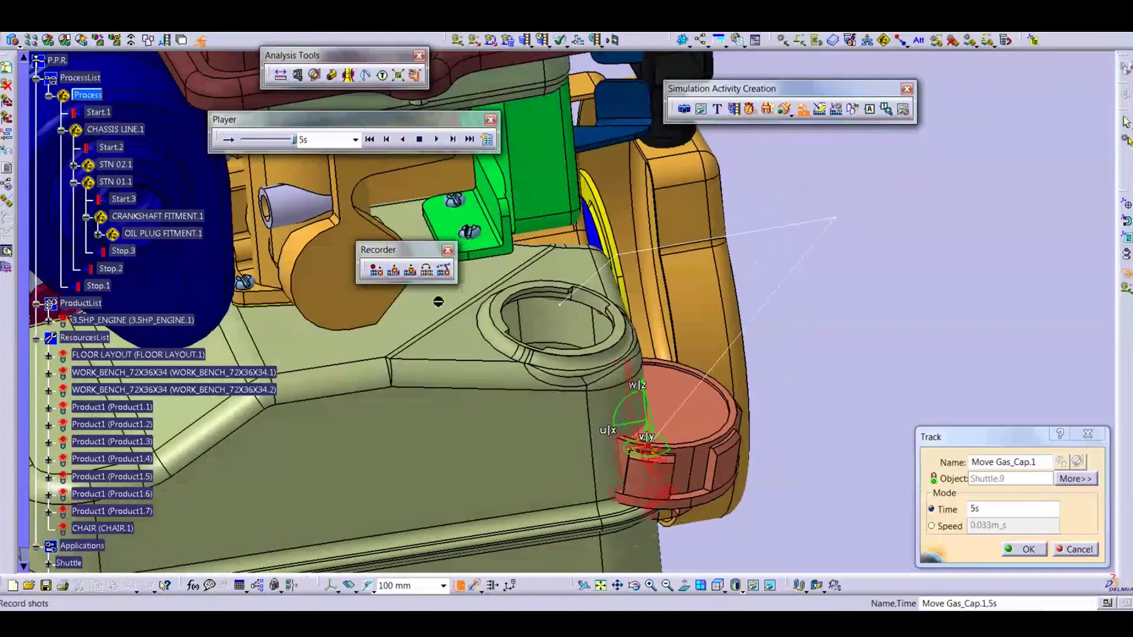
click(411, 273)
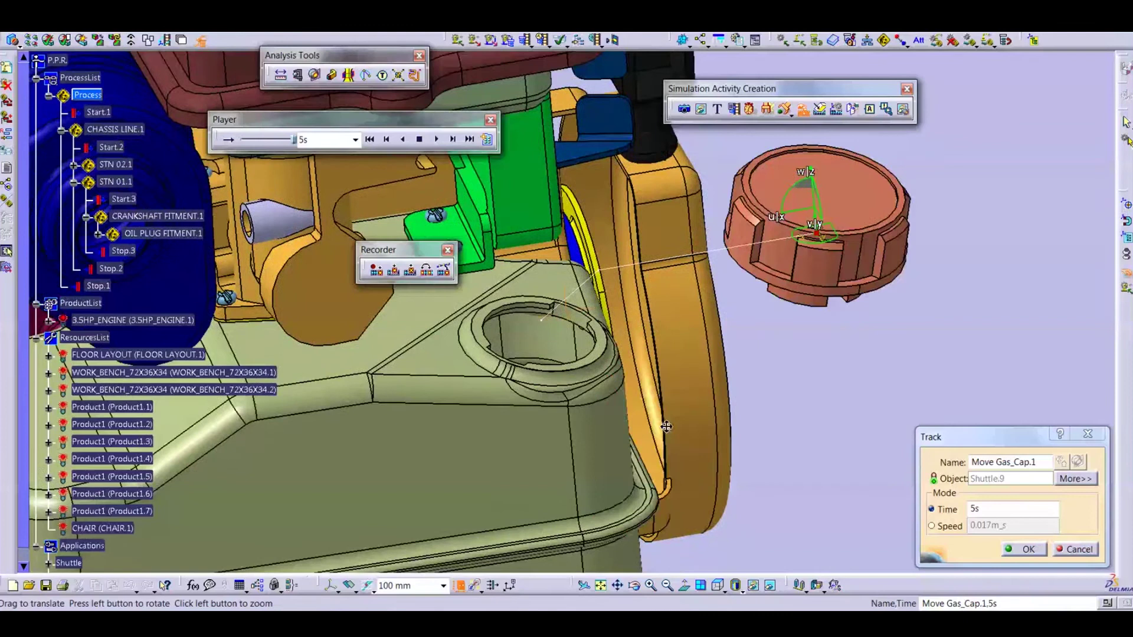
Place the gas cap beside the engine for a third track shot, then modify that shot to a position farther out.
middle_drag(667, 427, 656, 360)
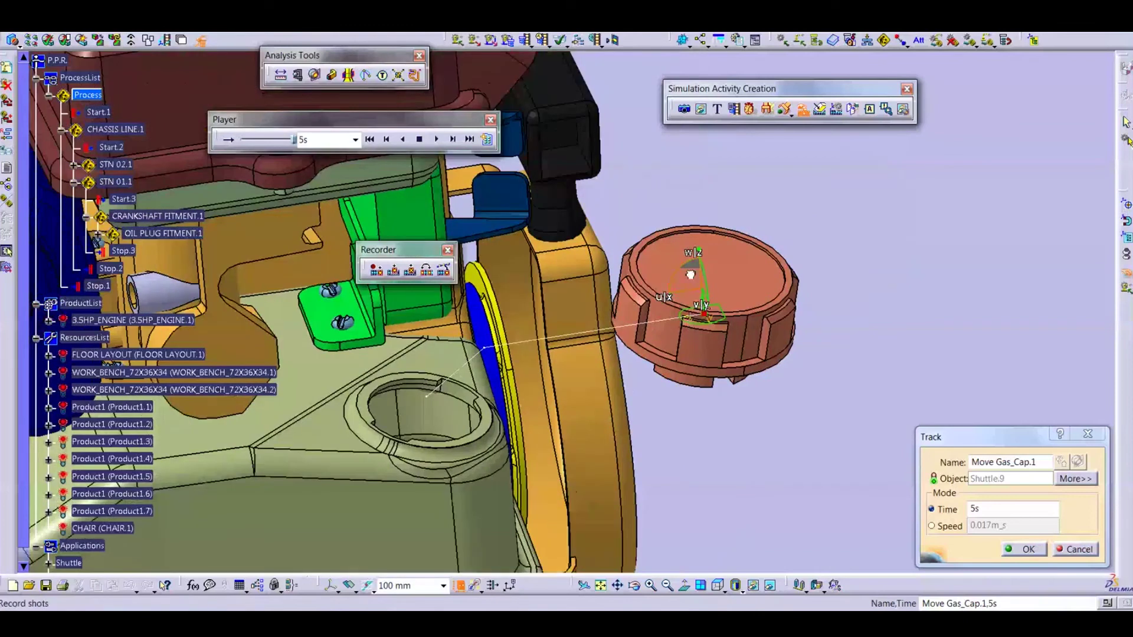
drag(691, 274, 902, 475)
middle_drag(737, 439, 662, 341)
drag(670, 328, 569, 388)
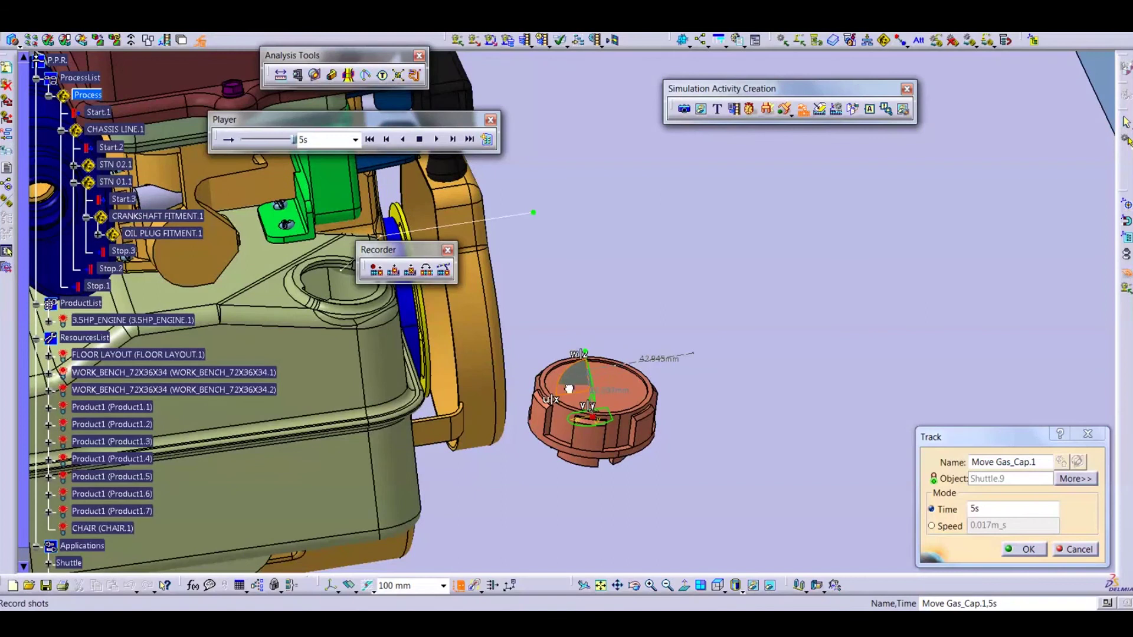
middle_drag(505, 406, 620, 307)
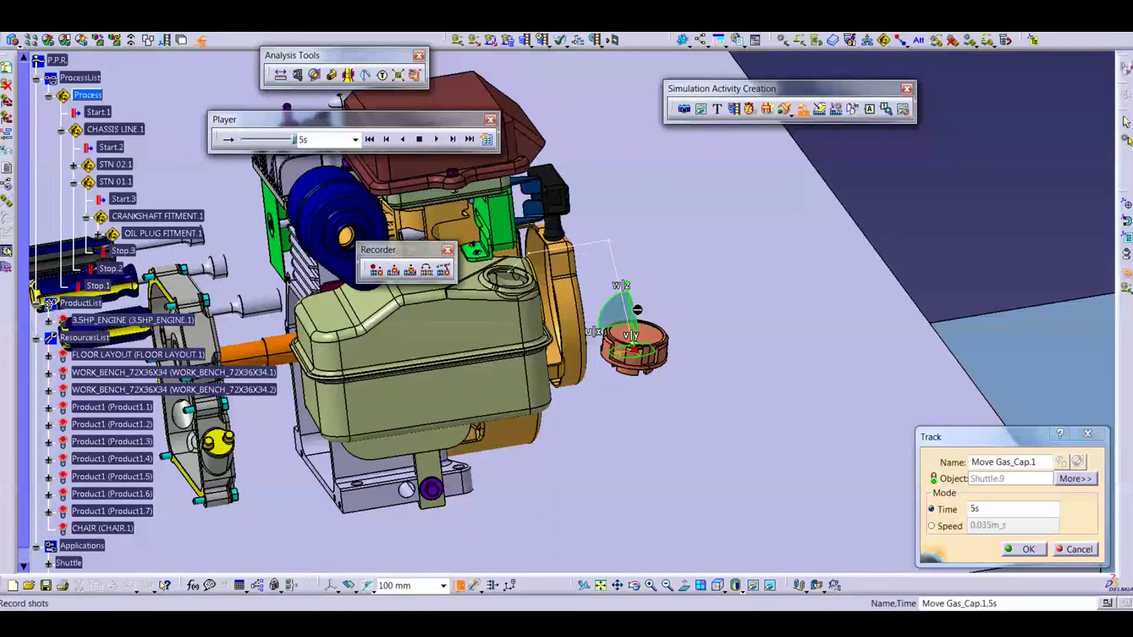
drag(623, 321, 634, 229)
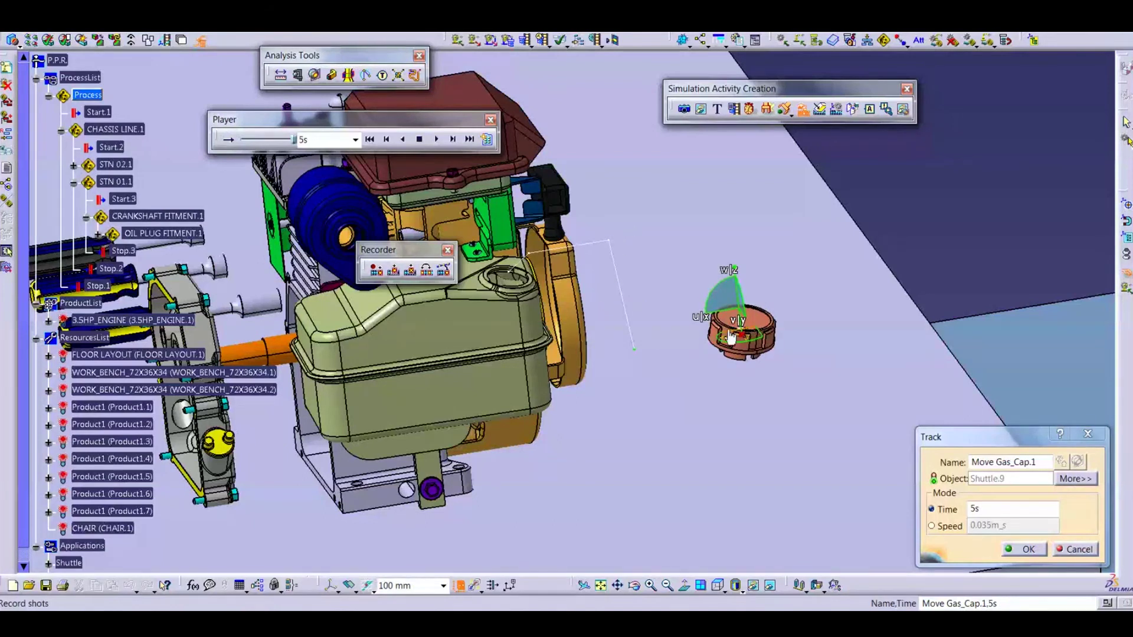
click(395, 273)
Lower the gas cap toward the workbench, record the final shot and accept the Move Gas_Cap.1 track.
drag(737, 325, 718, 449)
middle_drag(719, 449, 656, 369)
click(379, 270)
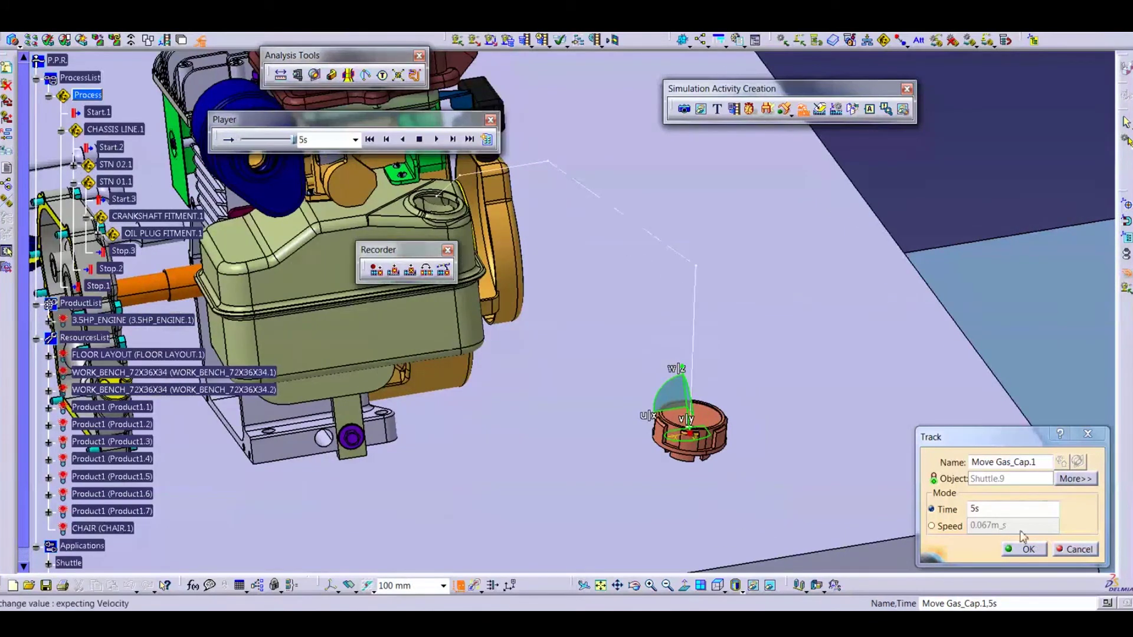
click(1027, 549)
Undock the Simulation toolbar so that it floats over the model.
middle_drag(822, 455, 369, 324)
click(473, 147)
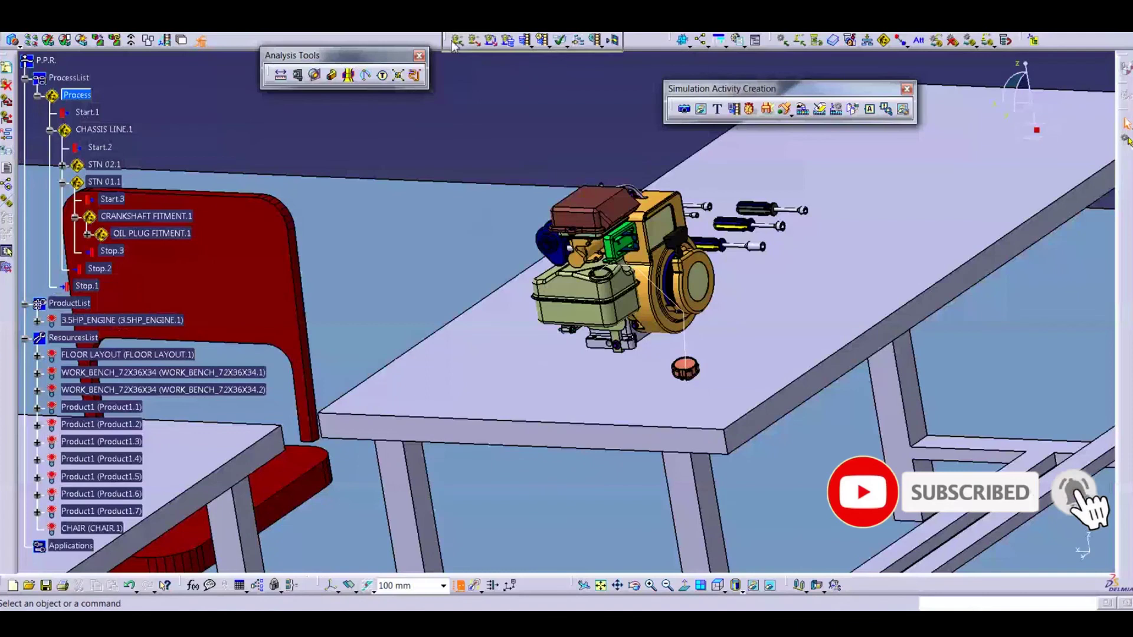
drag(453, 45, 460, 76)
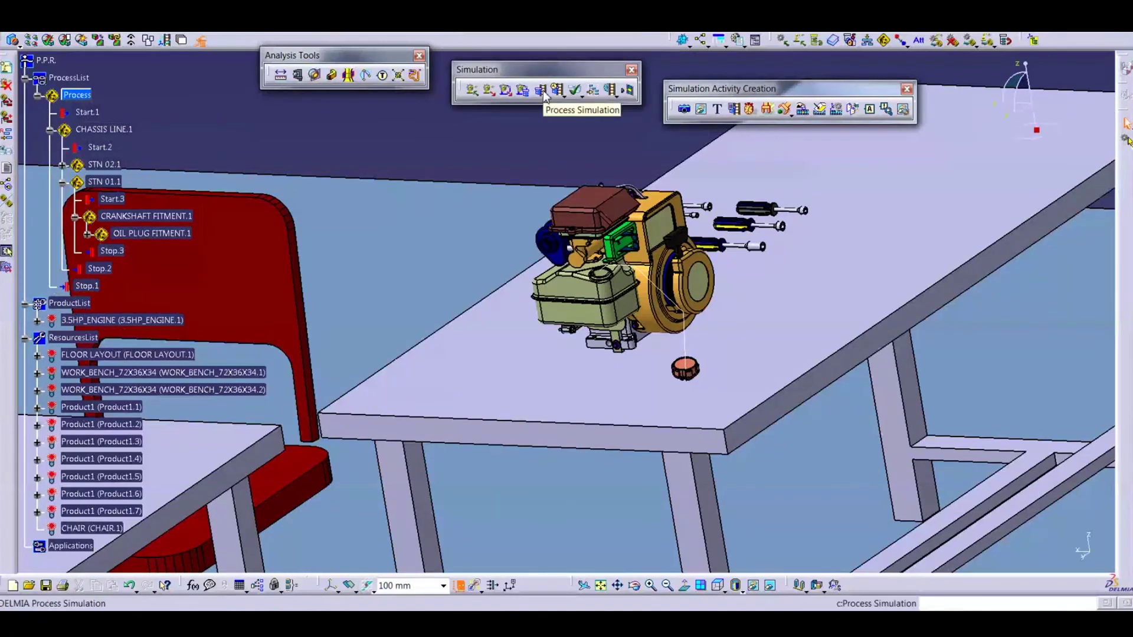
Expand OIL PLUG FITMENT.1, select its Move Gas_Cap.1 activity and play the process simulation to examine the cap's removal path.
click(87, 234)
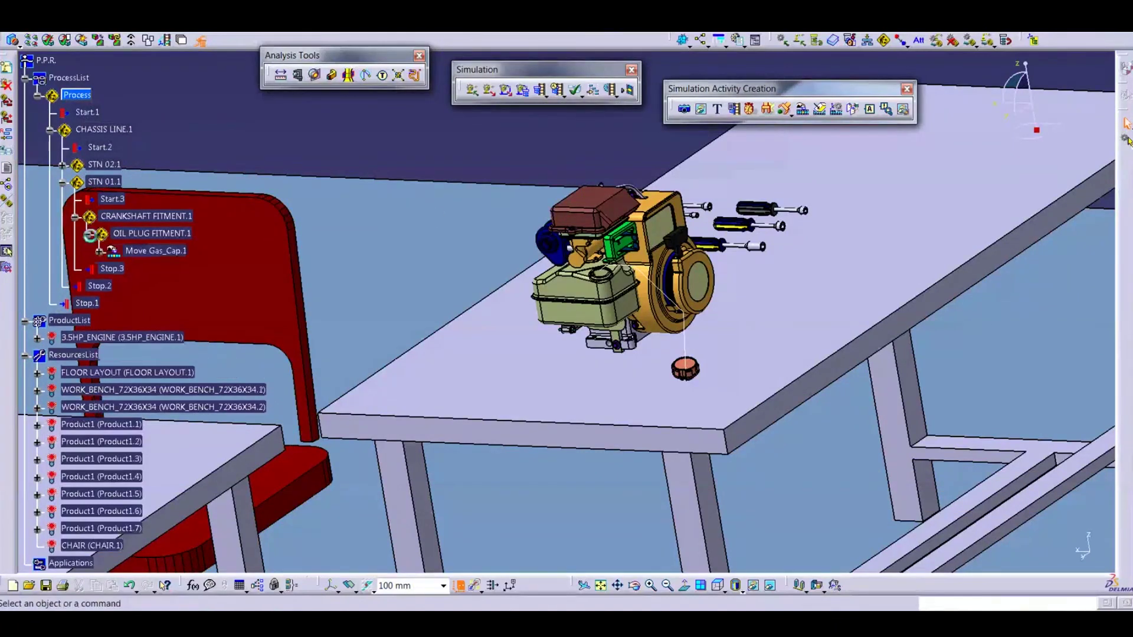
click(134, 253)
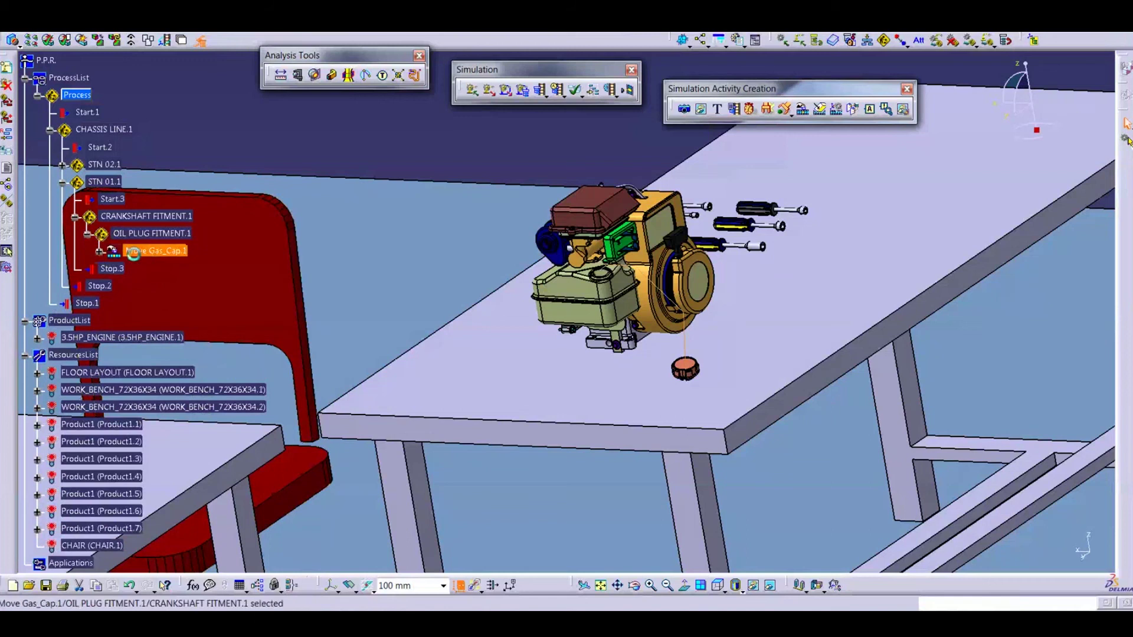
click(542, 90)
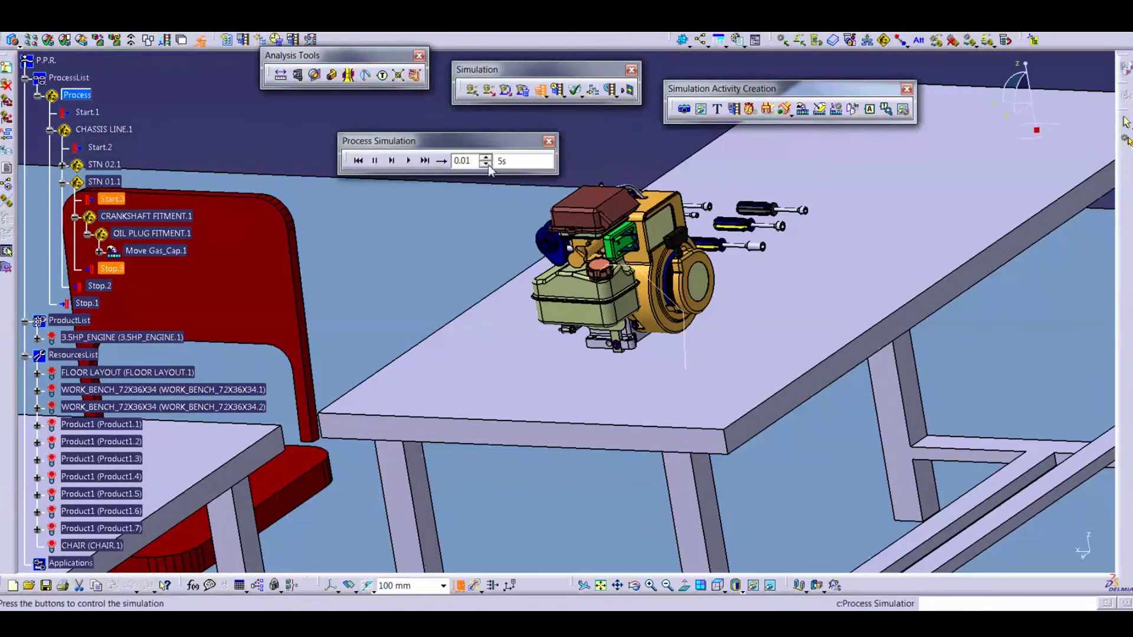
click(409, 161)
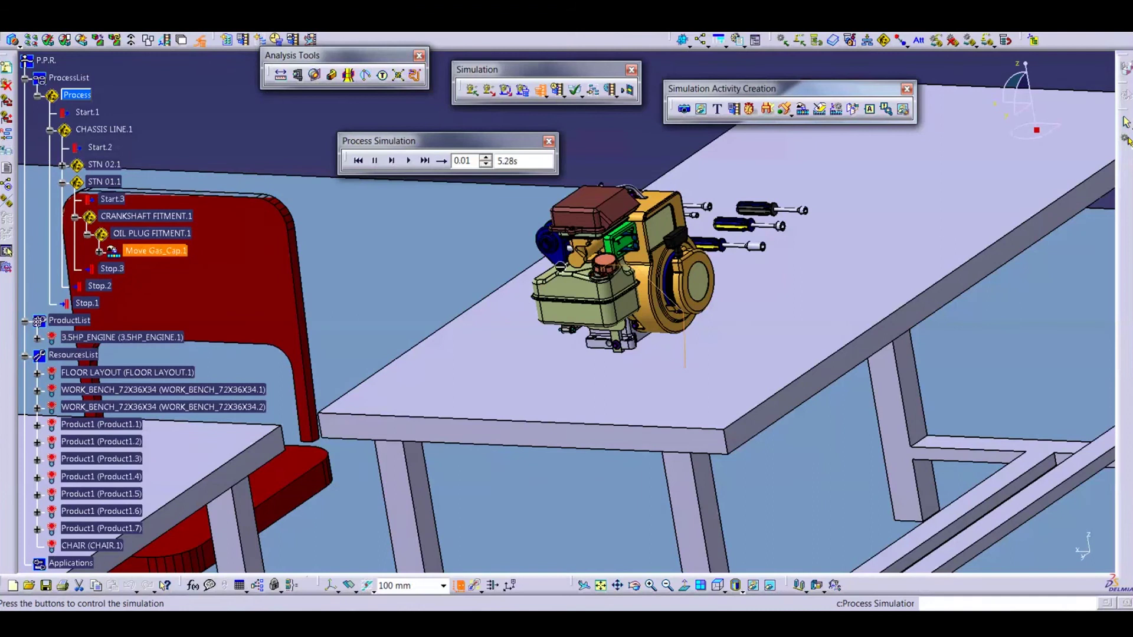
middle_drag(614, 354, 636, 390)
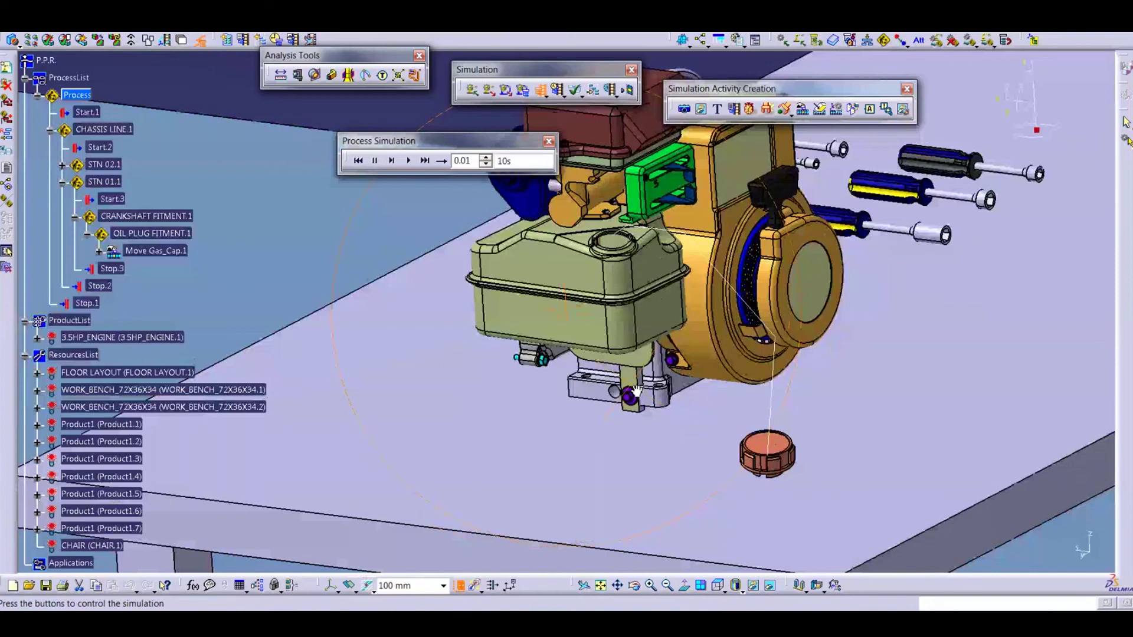
middle_drag(636, 391, 665, 365)
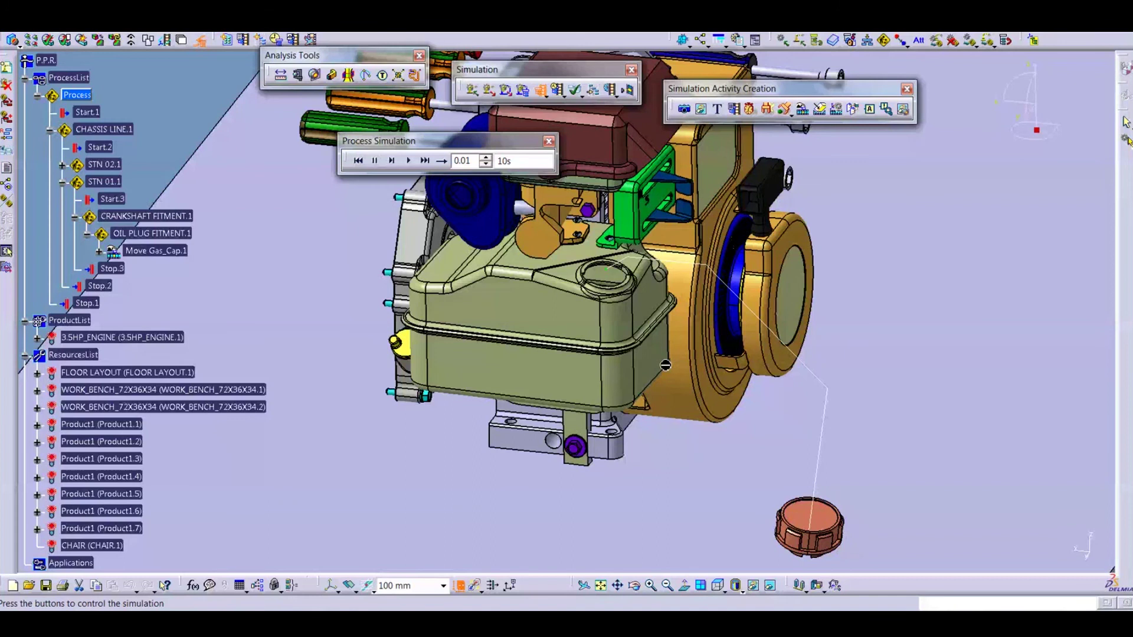
middle_drag(669, 360, 674, 373)
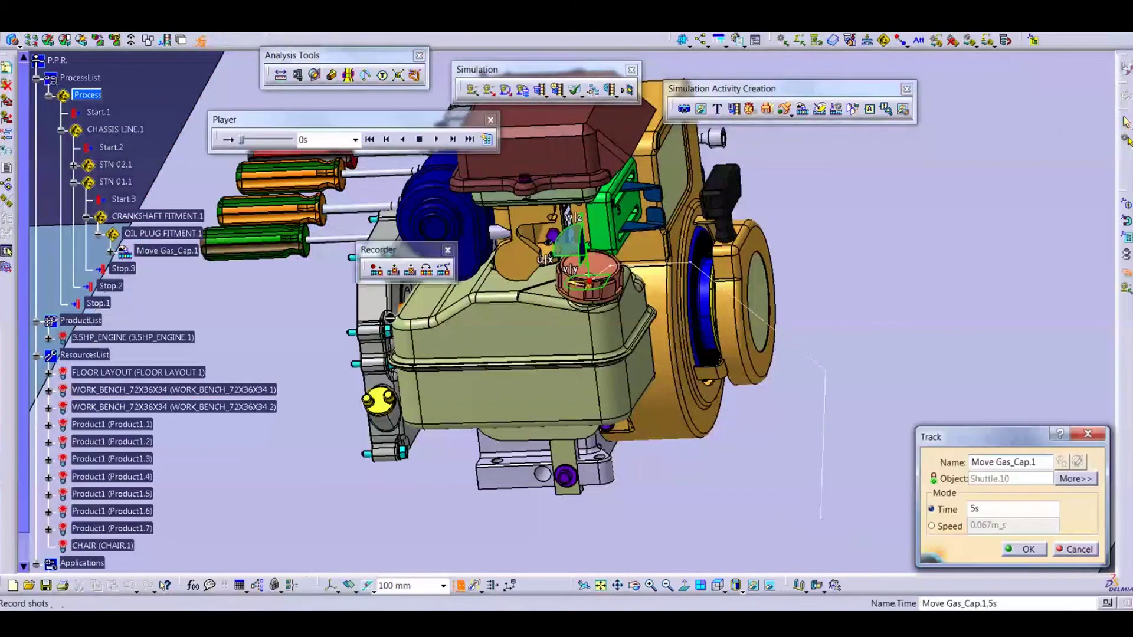
Try to reverse the shot order of the Move Gas_Cap.1 track, moving shots 3, 2 and 1 to the end.
click(428, 271)
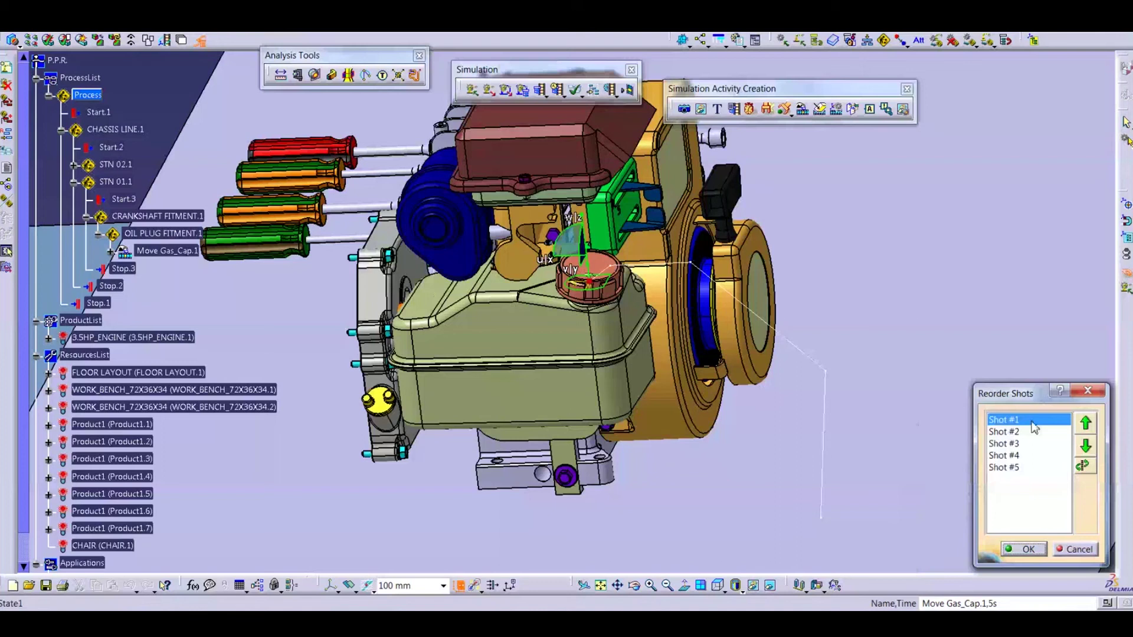
click(1084, 423)
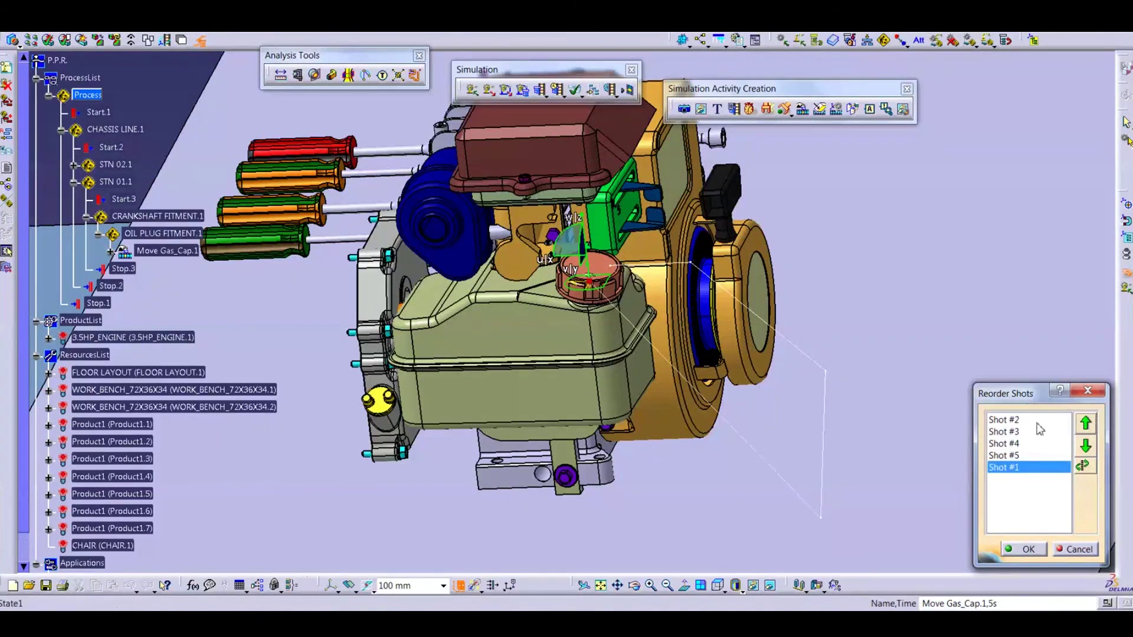
click(1027, 420)
click(1085, 447)
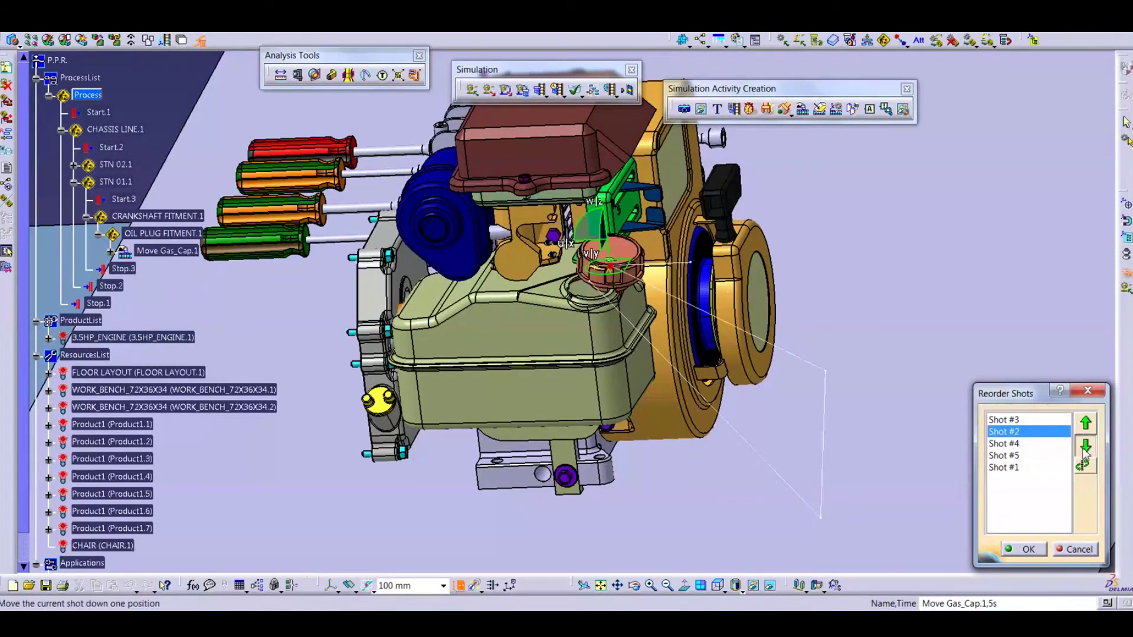
click(1085, 452)
click(1085, 452)
click(1030, 420)
click(1085, 448)
click(1085, 449)
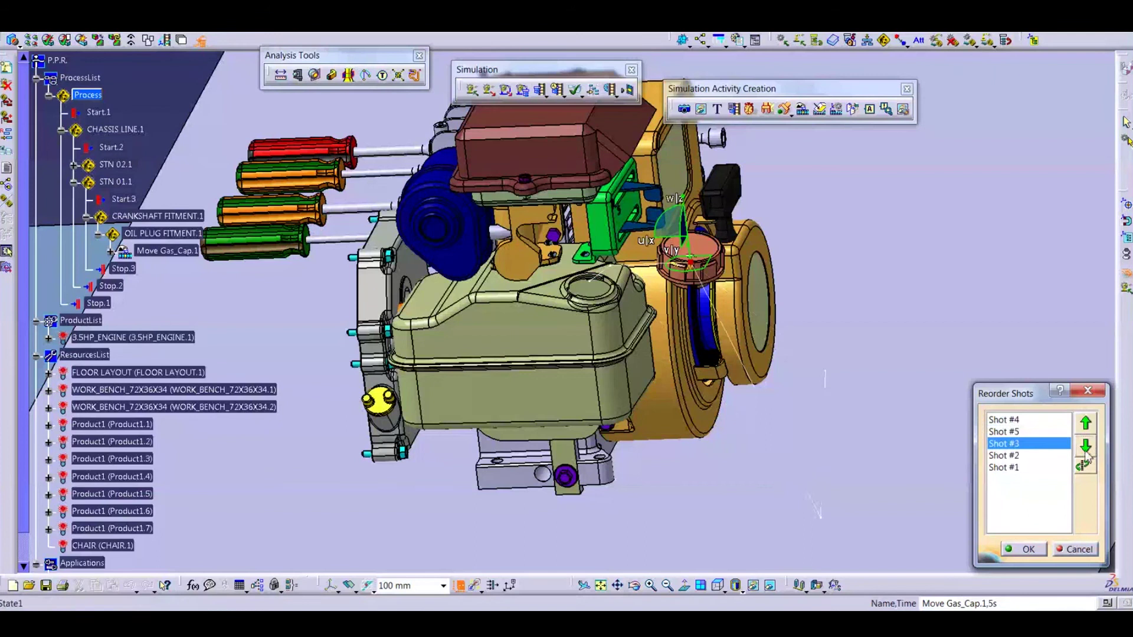
click(1039, 420)
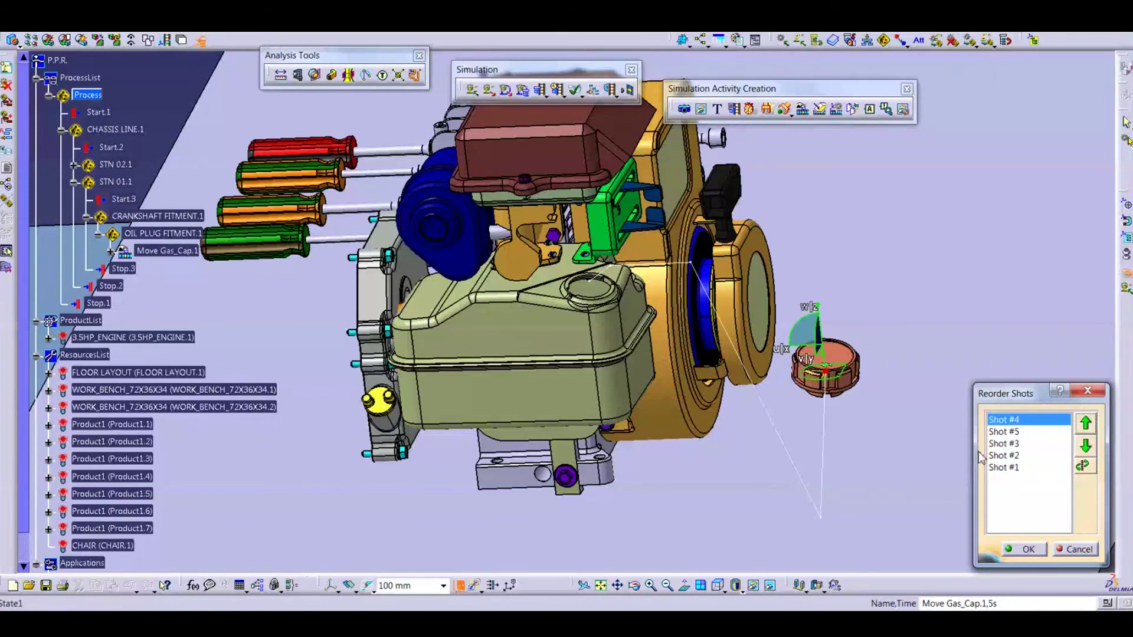
click(1025, 549)
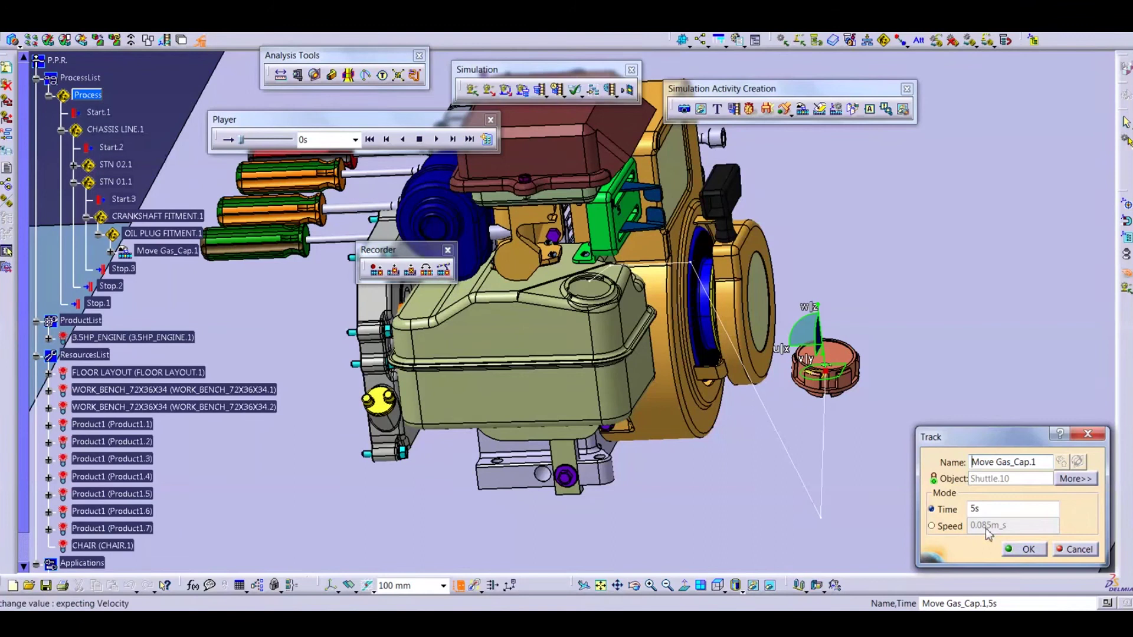
click(1026, 549)
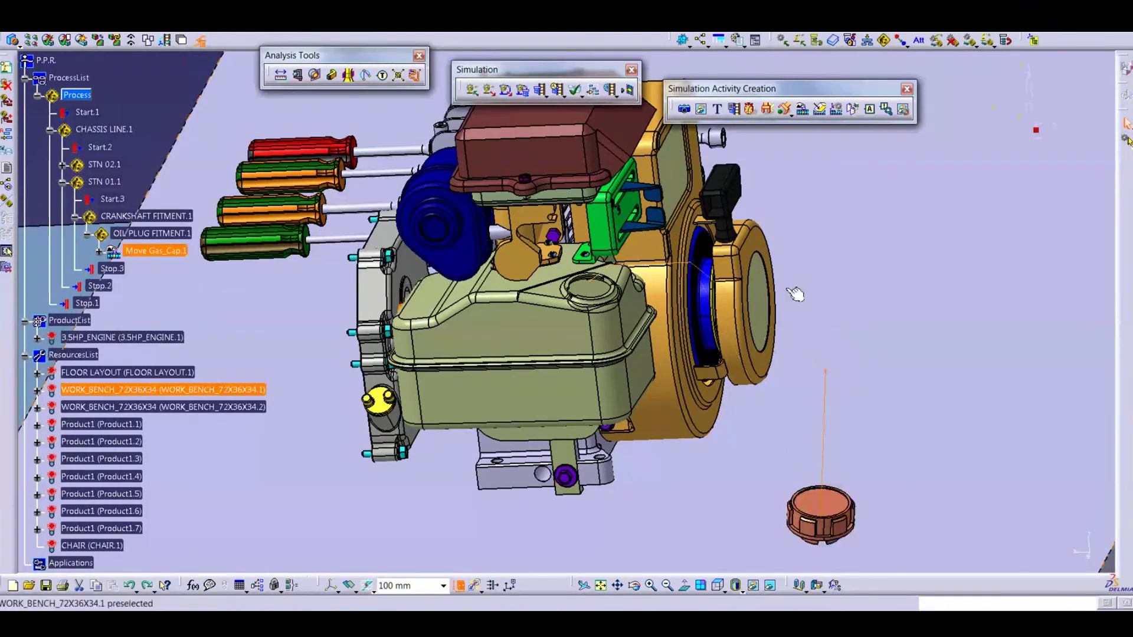
Play the process simulation with a larger step size to examine the gas cap's motion along the track.
click(540, 90)
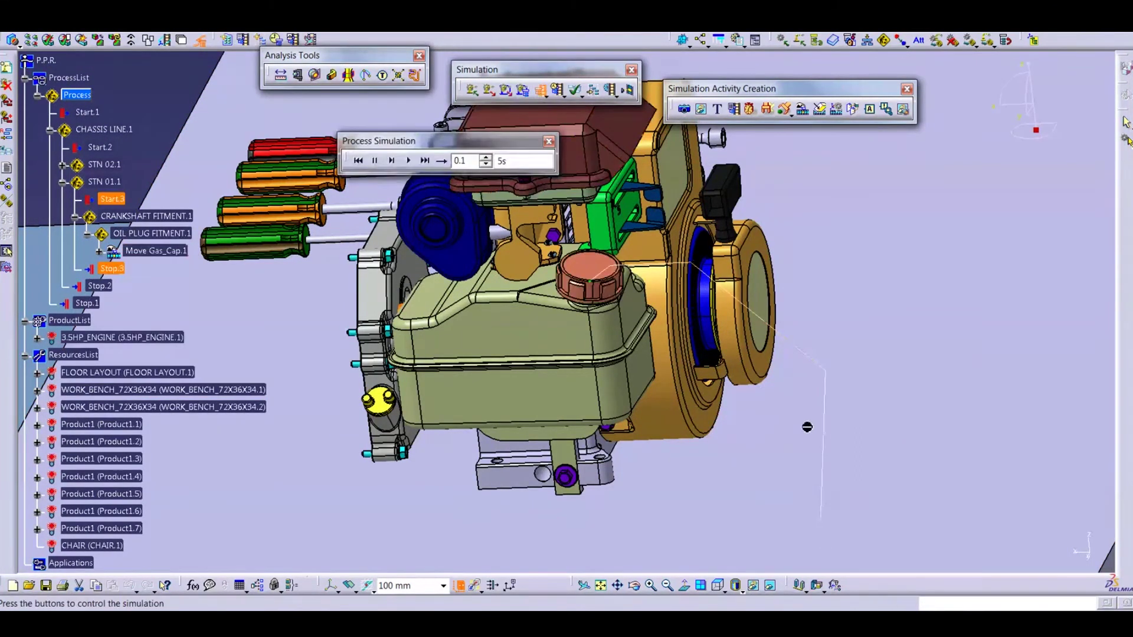
click(408, 160)
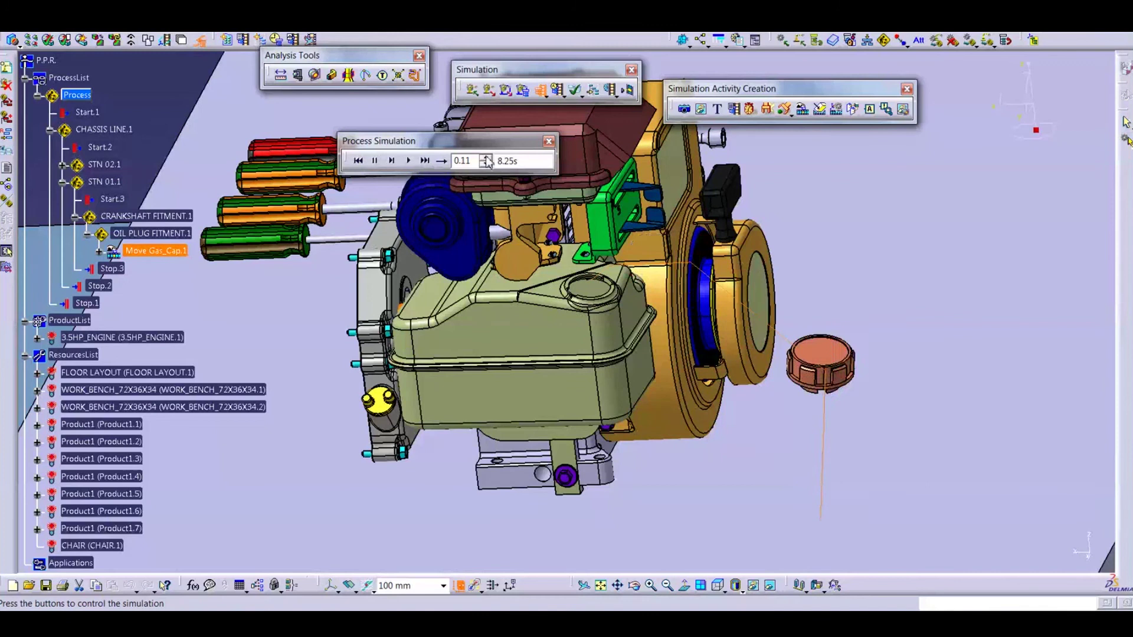
click(485, 157)
click(548, 142)
Reopen the Move Gas_Cap.1 track and reverse its shots to the order 5, 4, 3, 2, 1.
double_click(802, 344)
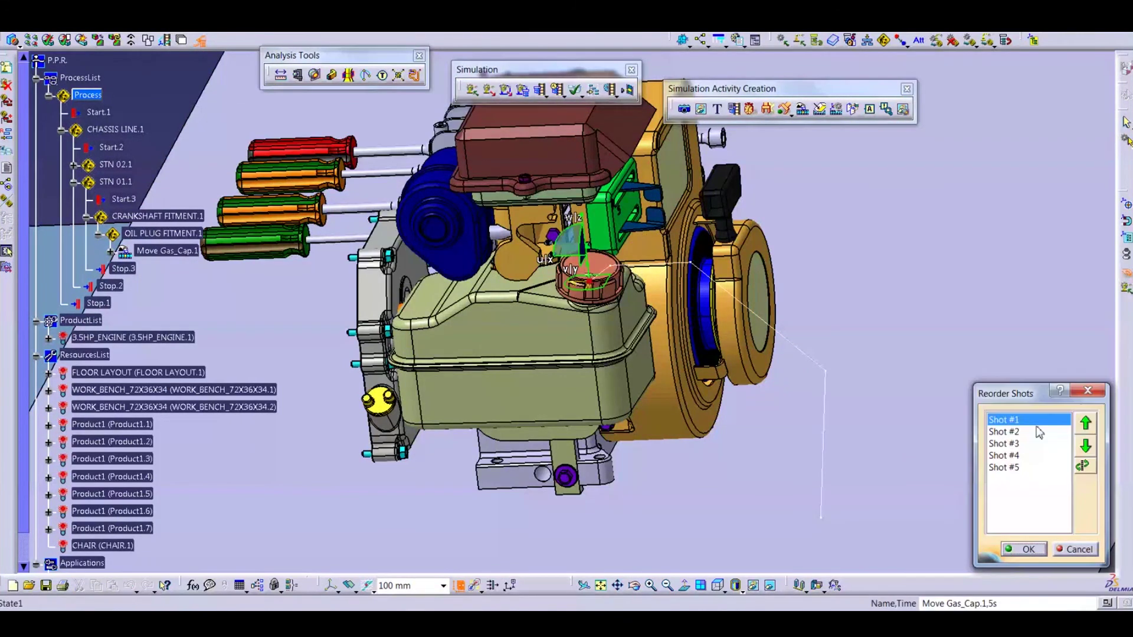
click(1089, 425)
click(1050, 420)
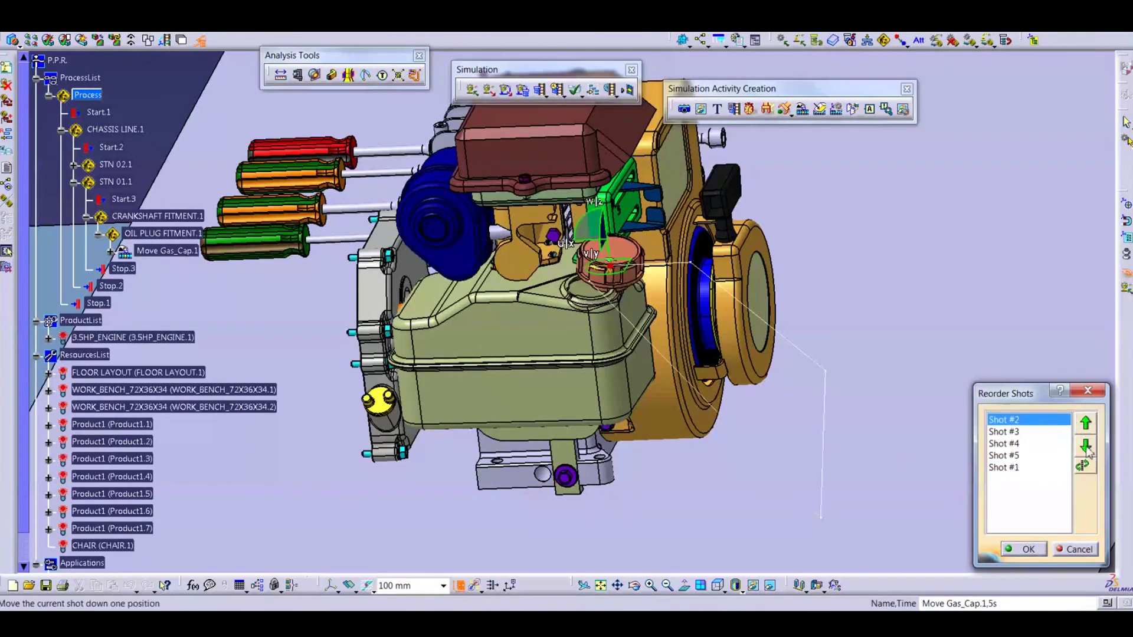
click(1085, 447)
click(1086, 446)
click(1086, 447)
click(1050, 421)
click(1086, 447)
click(1086, 446)
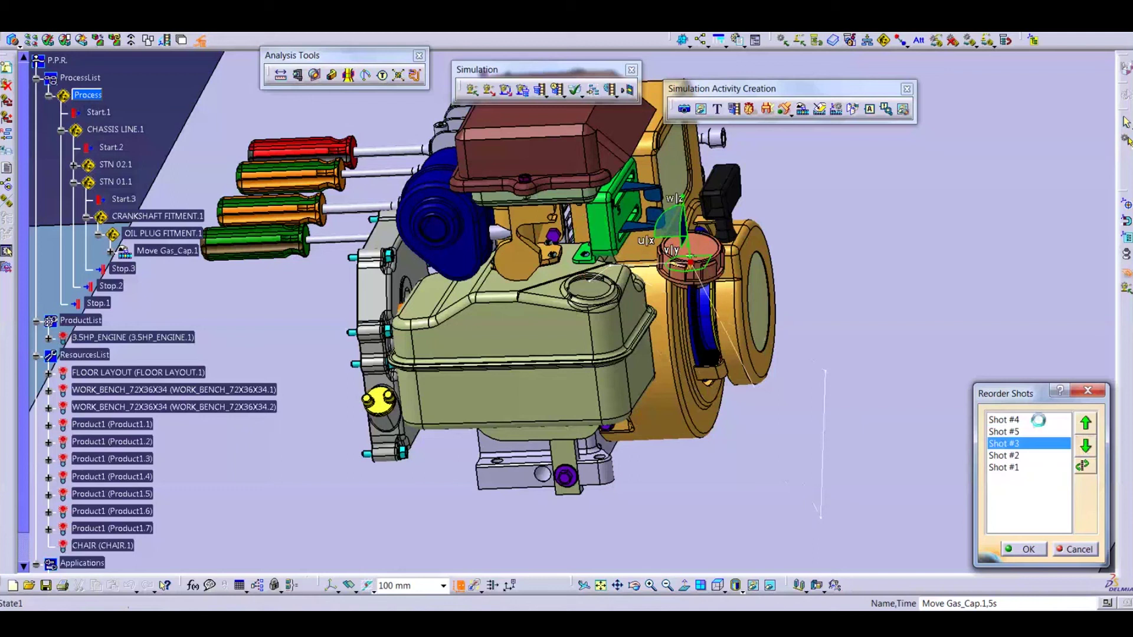
click(1038, 420)
click(1086, 447)
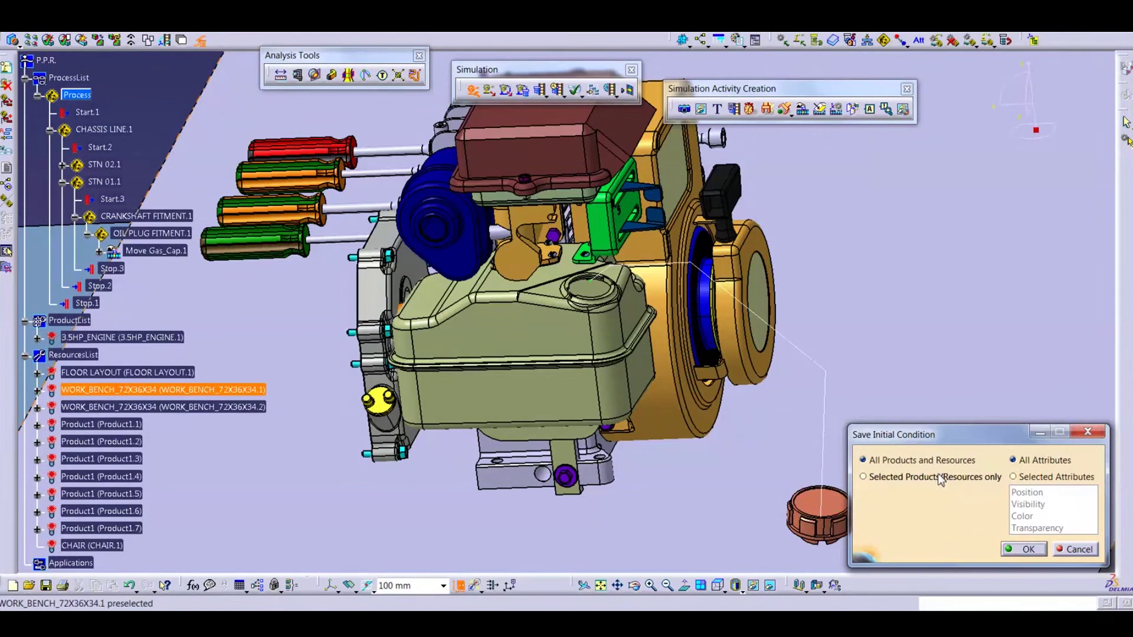
Save the initial condition for selected products/resources only, picking the gas cap at the workbench end of its track.
click(939, 478)
click(819, 512)
click(1033, 549)
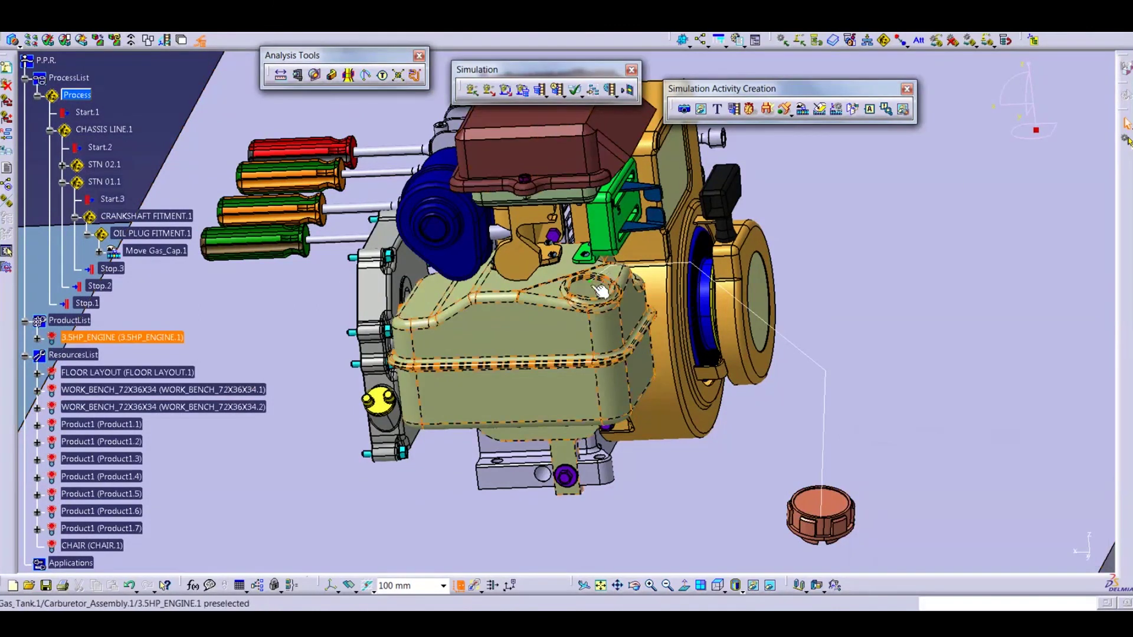
Run the process simulation to check the gas cap's reversed motion, ending with a restore of the initial state.
click(541, 90)
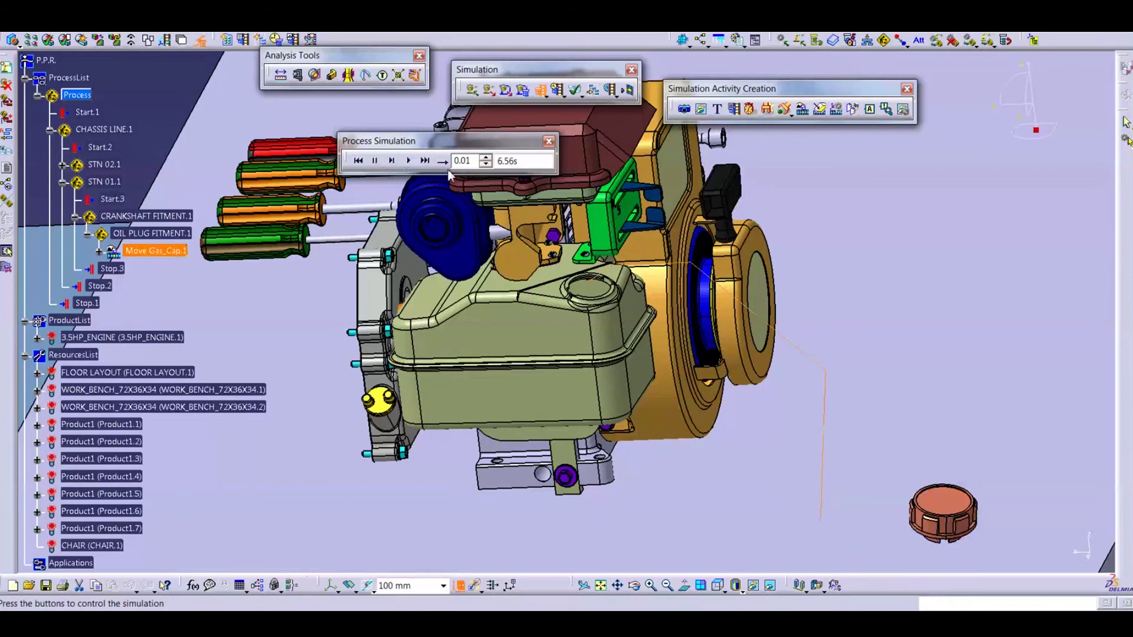
click(549, 141)
click(489, 90)
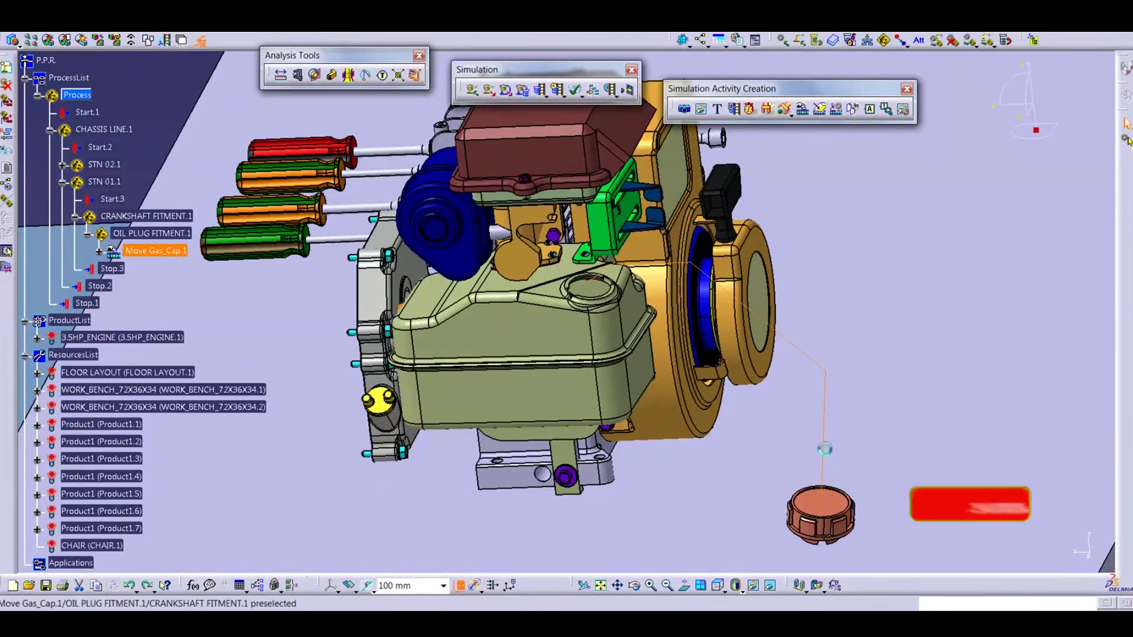
click(825, 450)
key(Delete)
key(ctrl+z)
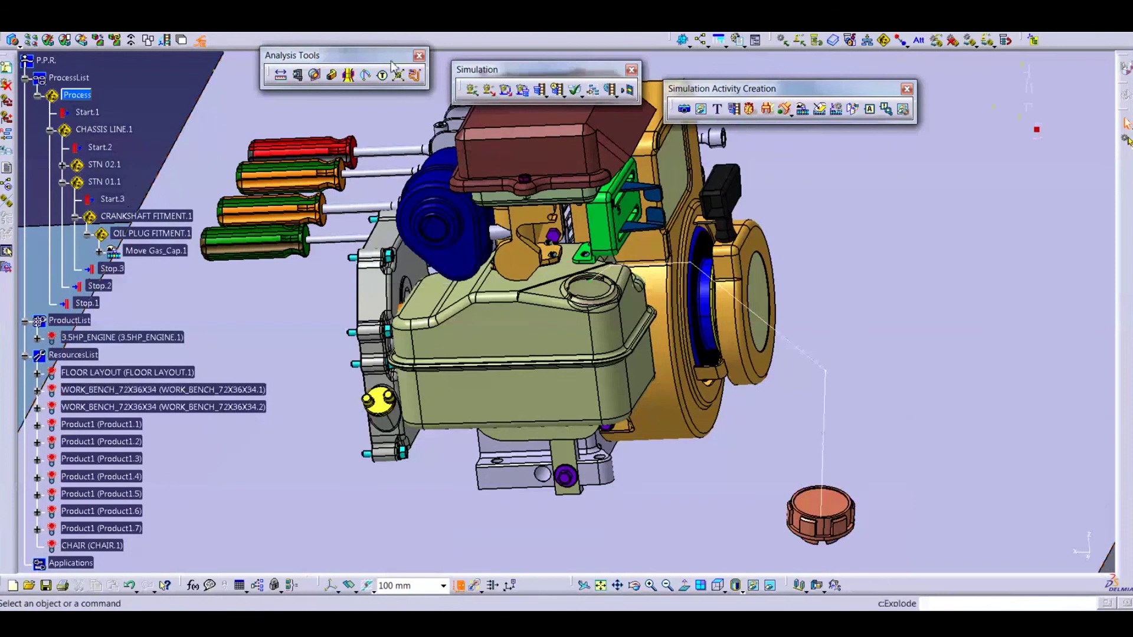
Restore the initial condition of all products and resources with all attributes, then start the process simulation.
click(489, 89)
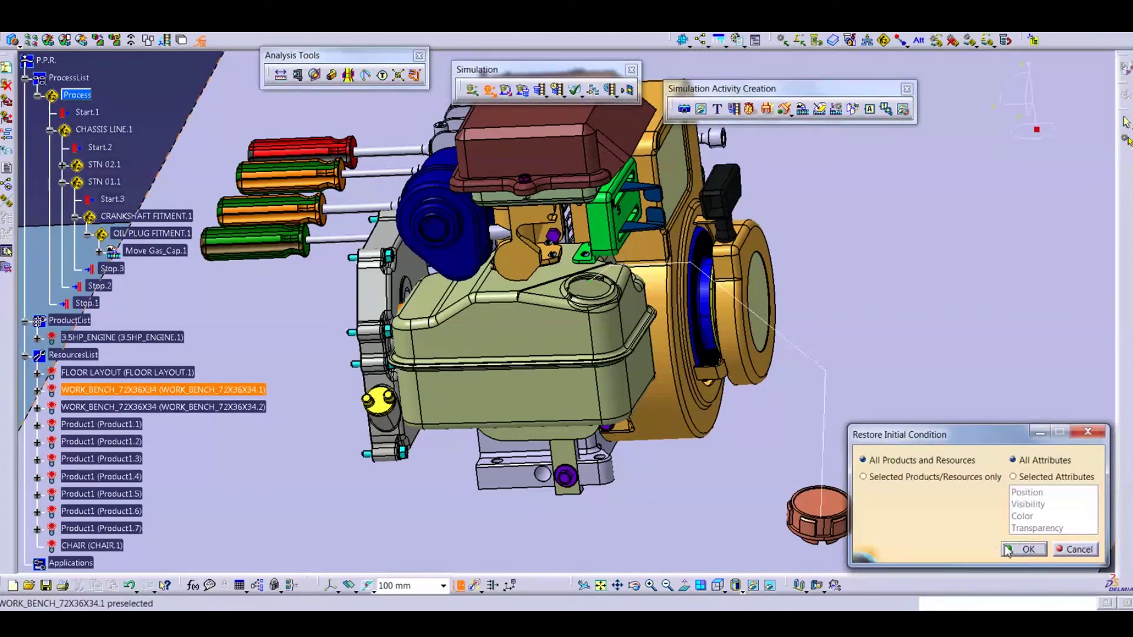
click(1007, 550)
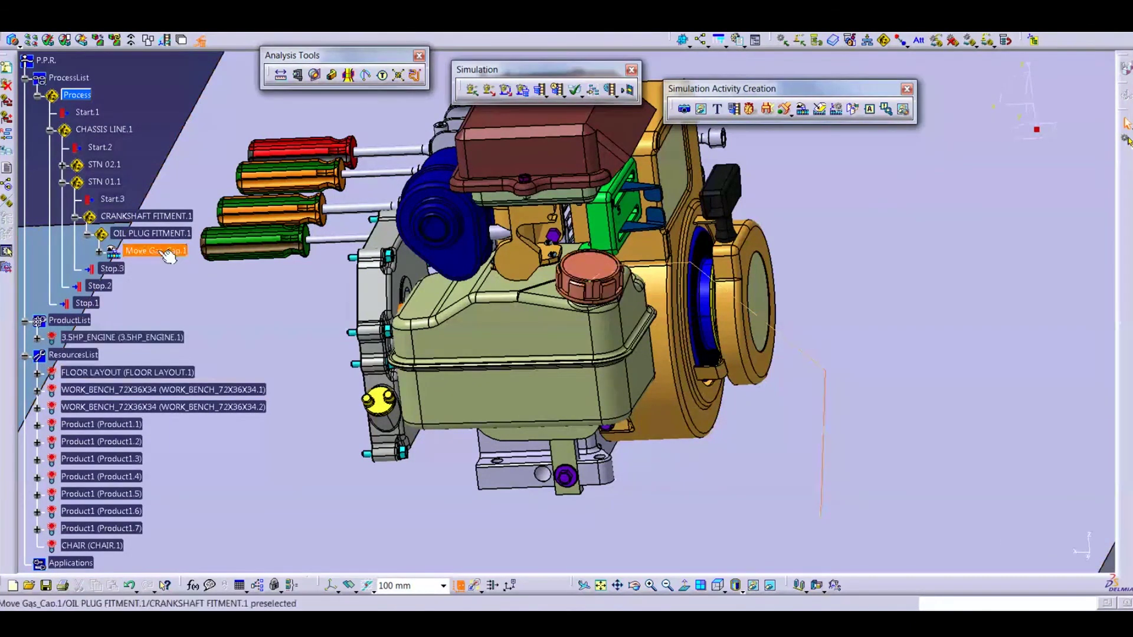
click(540, 89)
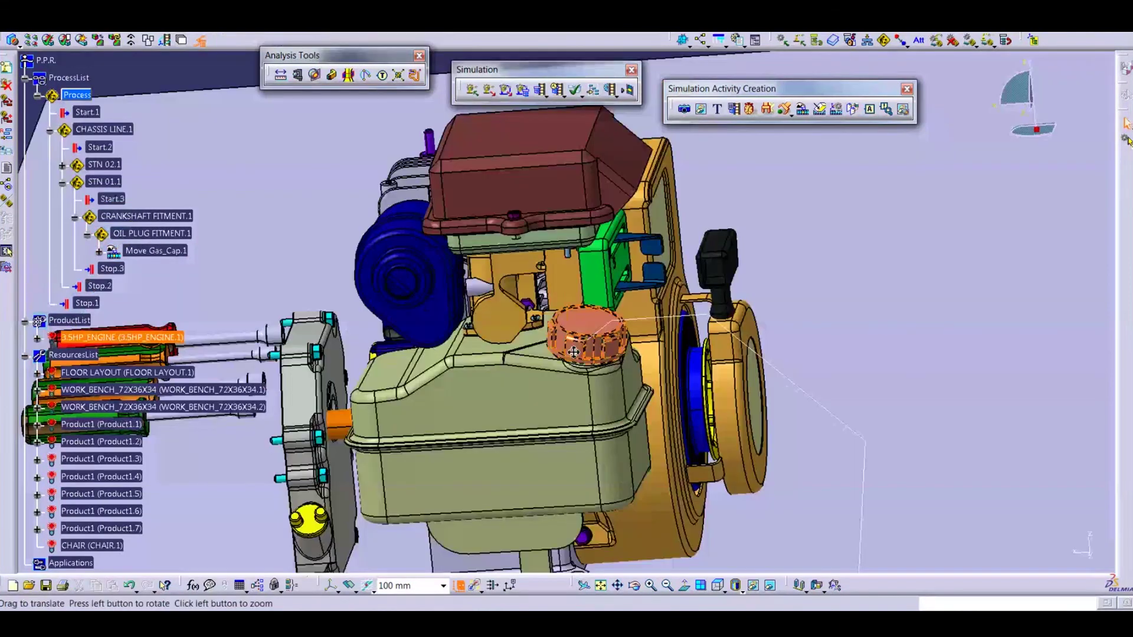
Reposition the Analysis Tools toolbar and measure between opposite flats of a purple hex bolt on the engine's cylinder head.
middle_drag(574, 352, 597, 371)
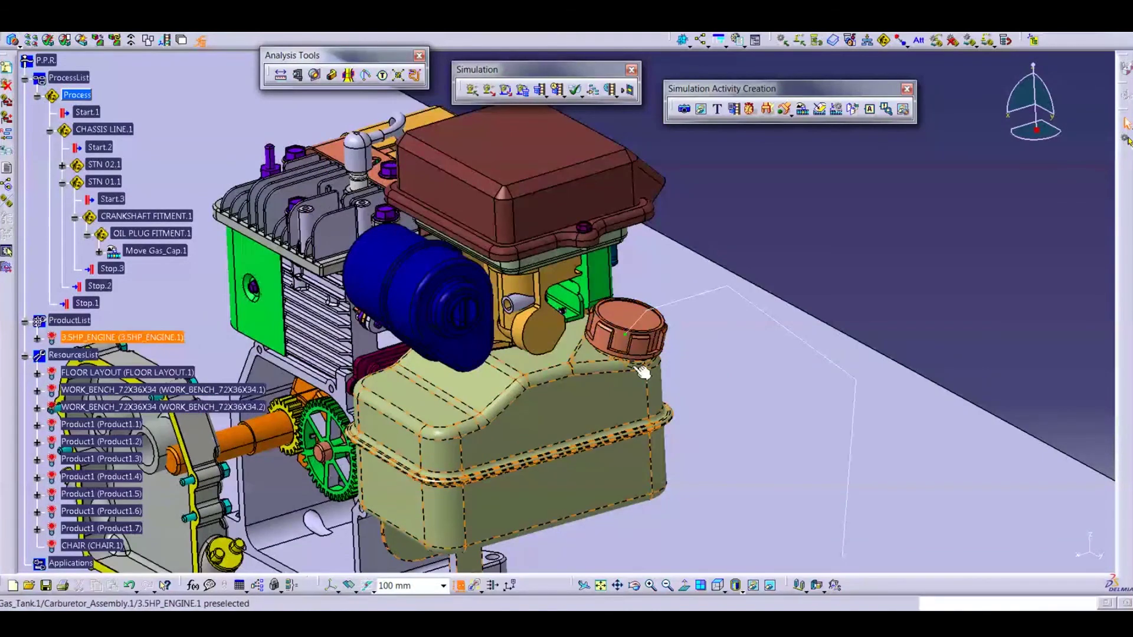
middle_drag(644, 372, 609, 372)
middle_drag(540, 416, 536, 375)
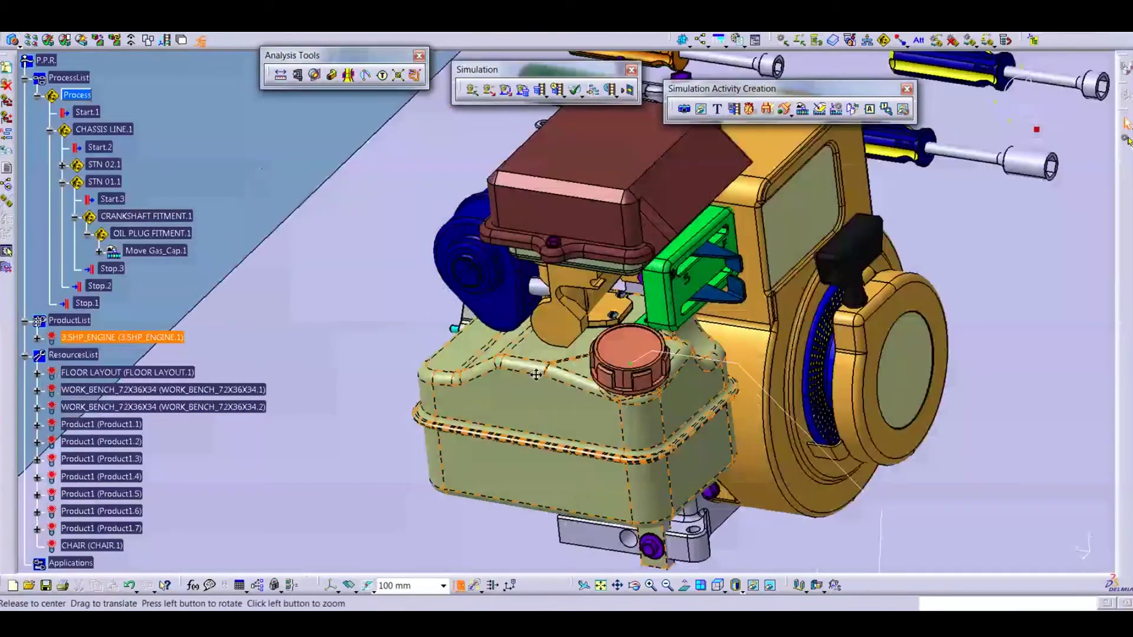
middle_drag(535, 376, 702, 385)
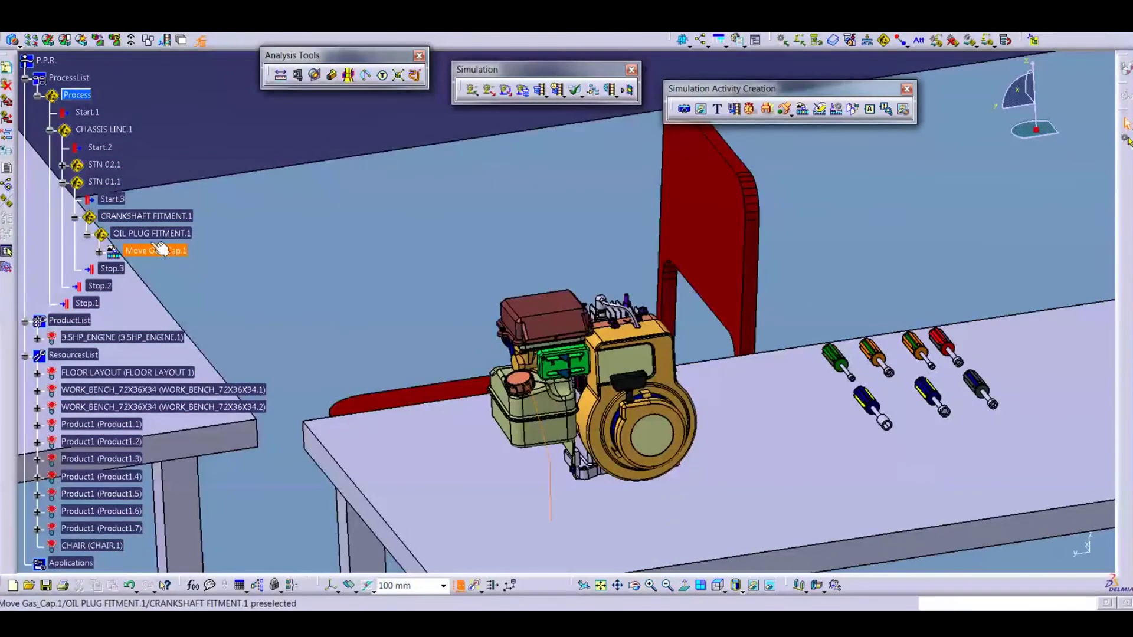
middle_drag(674, 379, 651, 331)
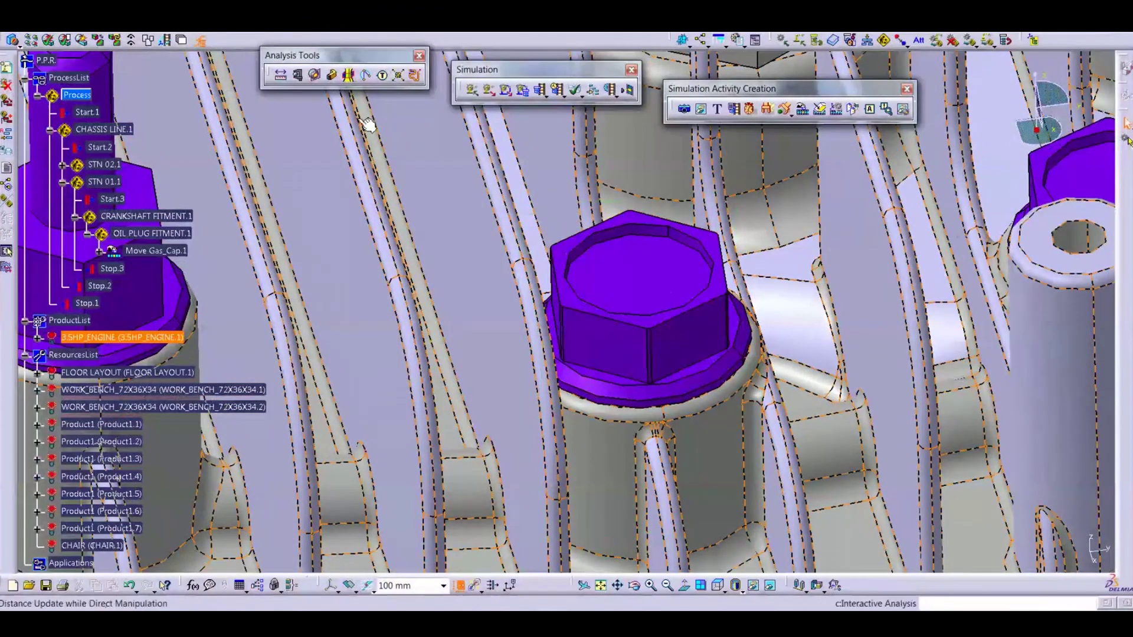
drag(302, 55, 327, 92)
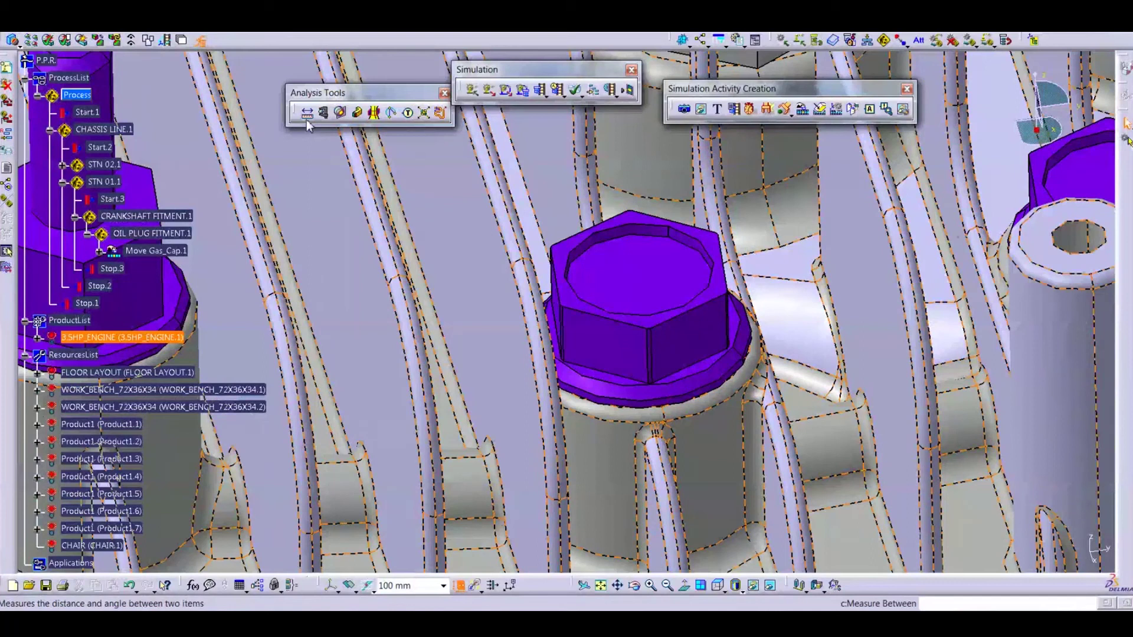
click(306, 113)
click(632, 358)
middle_drag(646, 401, 508, 406)
click(715, 328)
middle_drag(715, 328, 592, 397)
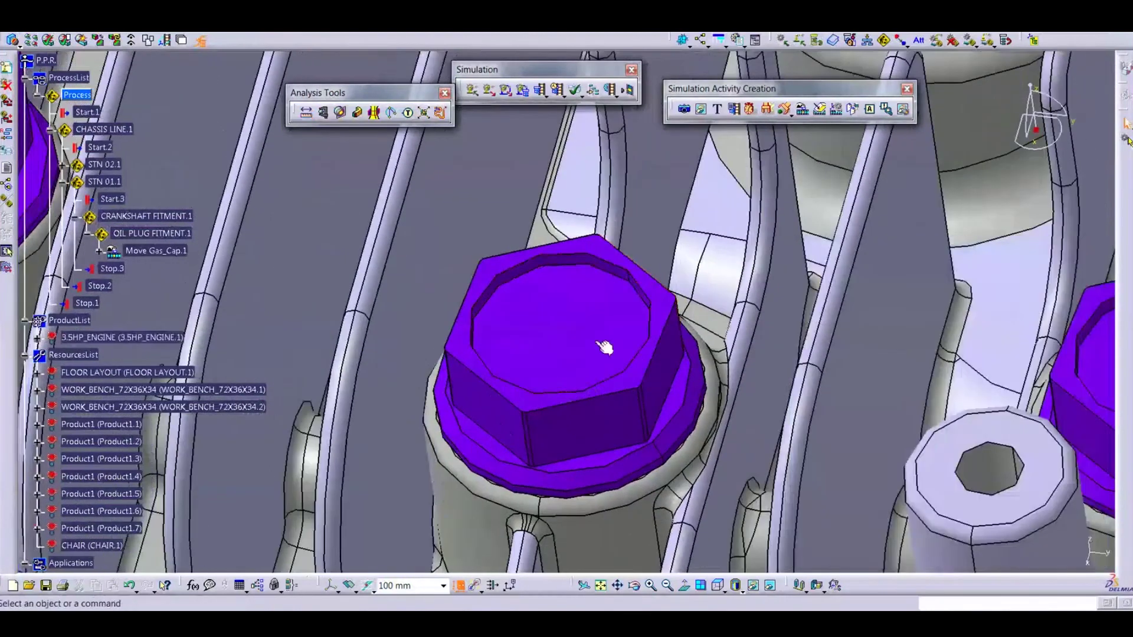
middle_drag(605, 347, 661, 425)
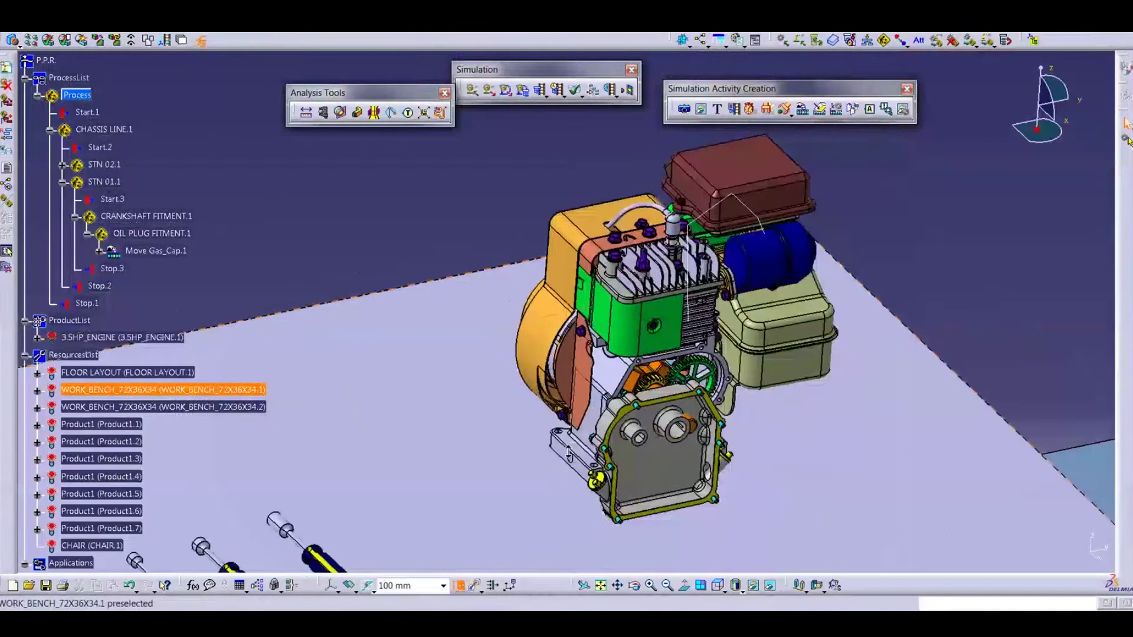
middle_drag(283, 555, 635, 260)
click(306, 112)
middle_drag(496, 460, 431, 336)
click(517, 405)
middle_drag(517, 404, 549, 262)
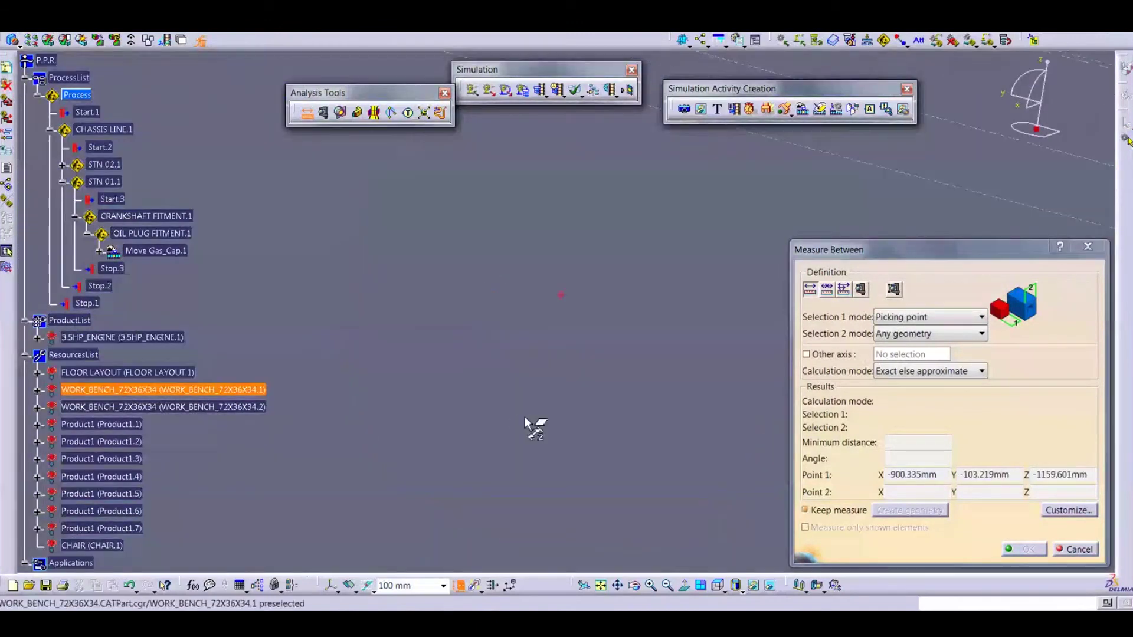
key(Escape)
Measure the distance between opposite inner flats of the hex socket on the blue and yellow nut driver.
click(306, 113)
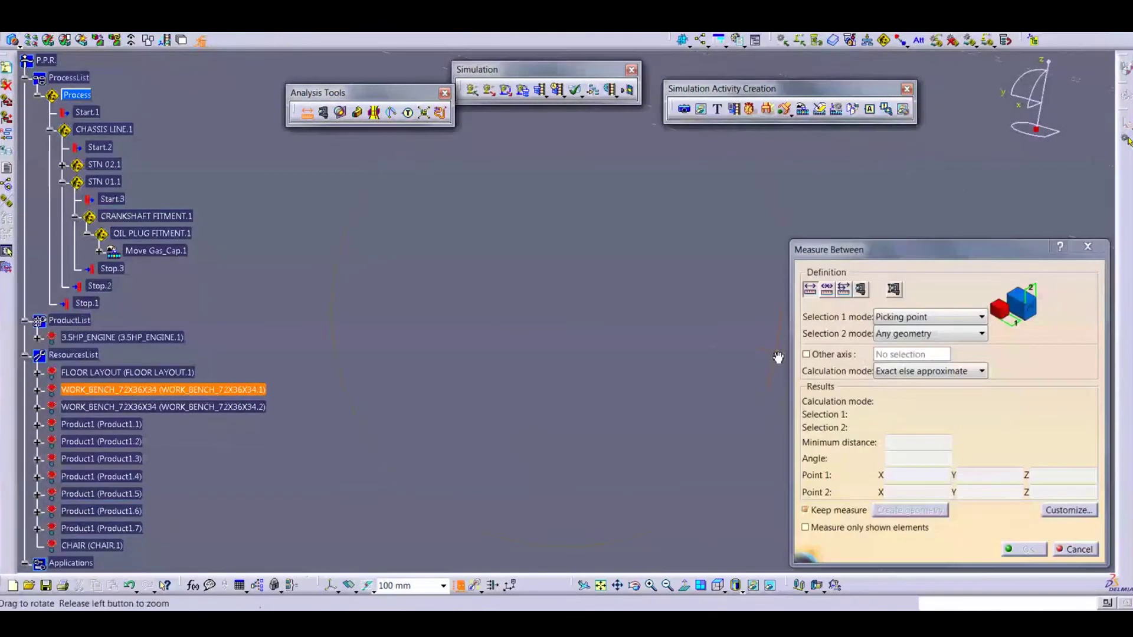
middle_drag(776, 357, 577, 286)
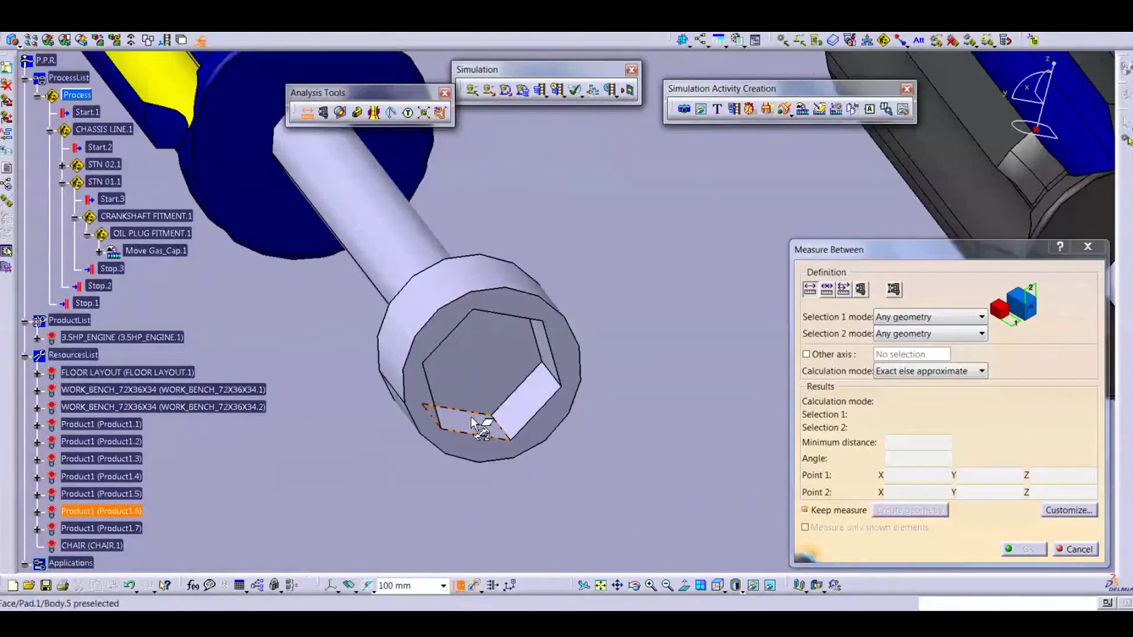
middle_drag(475, 424, 481, 371)
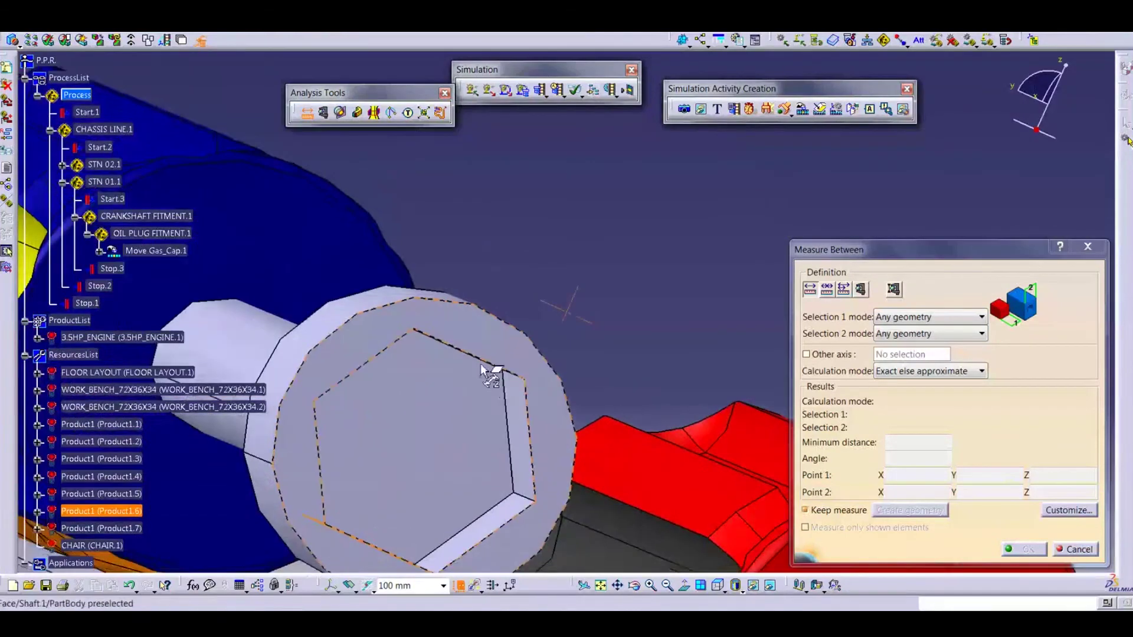
middle_drag(407, 475, 510, 342)
click(512, 310)
middle_drag(563, 288, 571, 453)
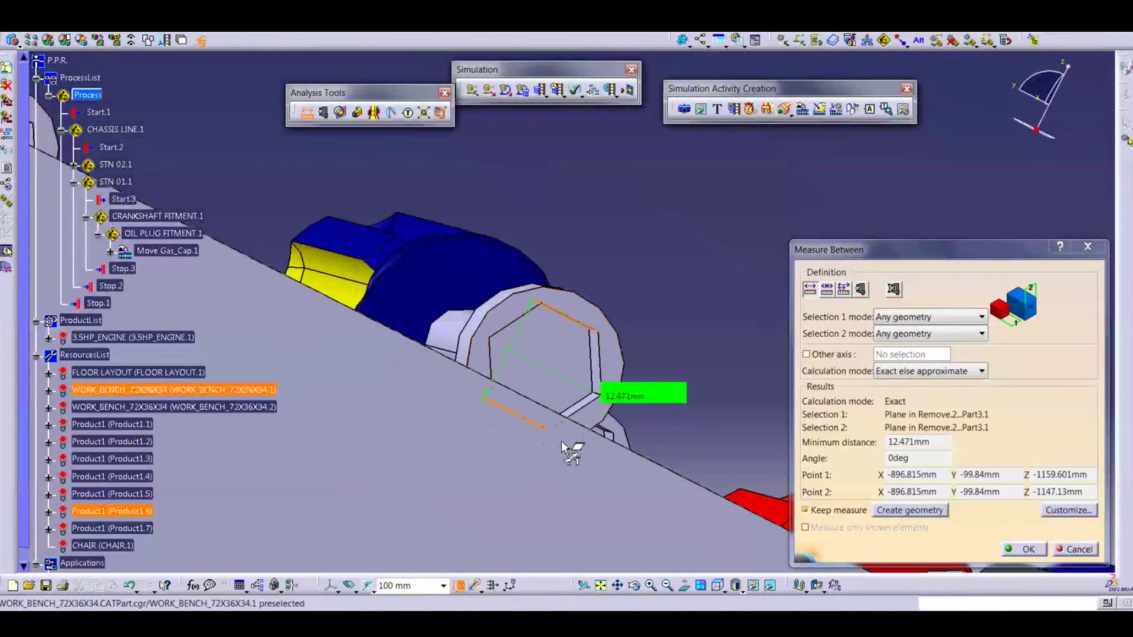
middle_drag(572, 453, 493, 395)
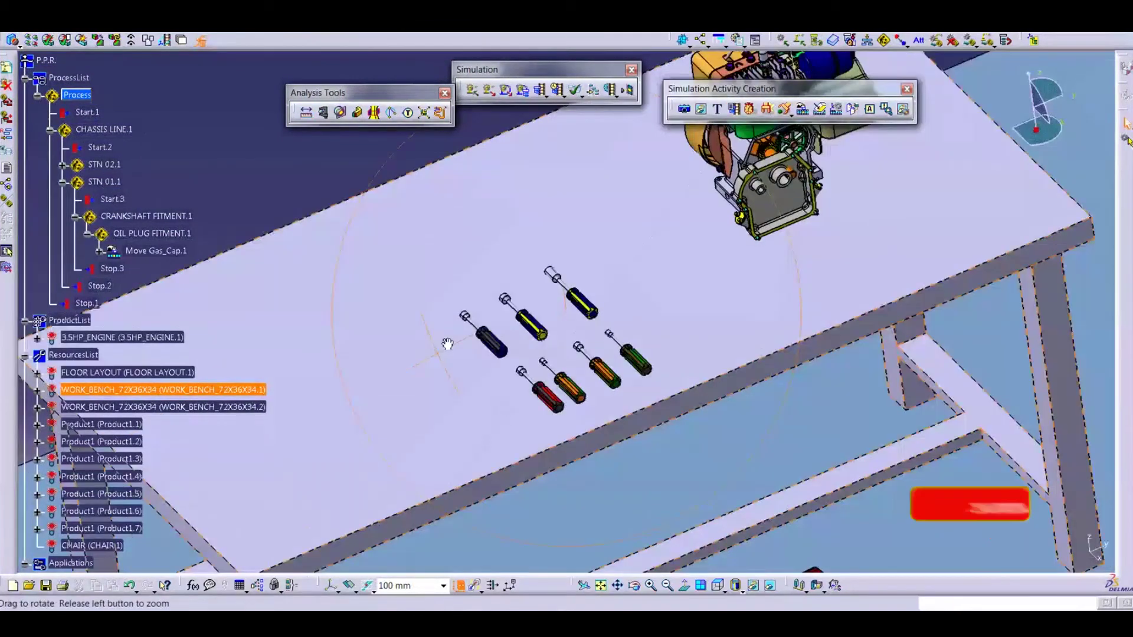
middle_drag(445, 342, 511, 437)
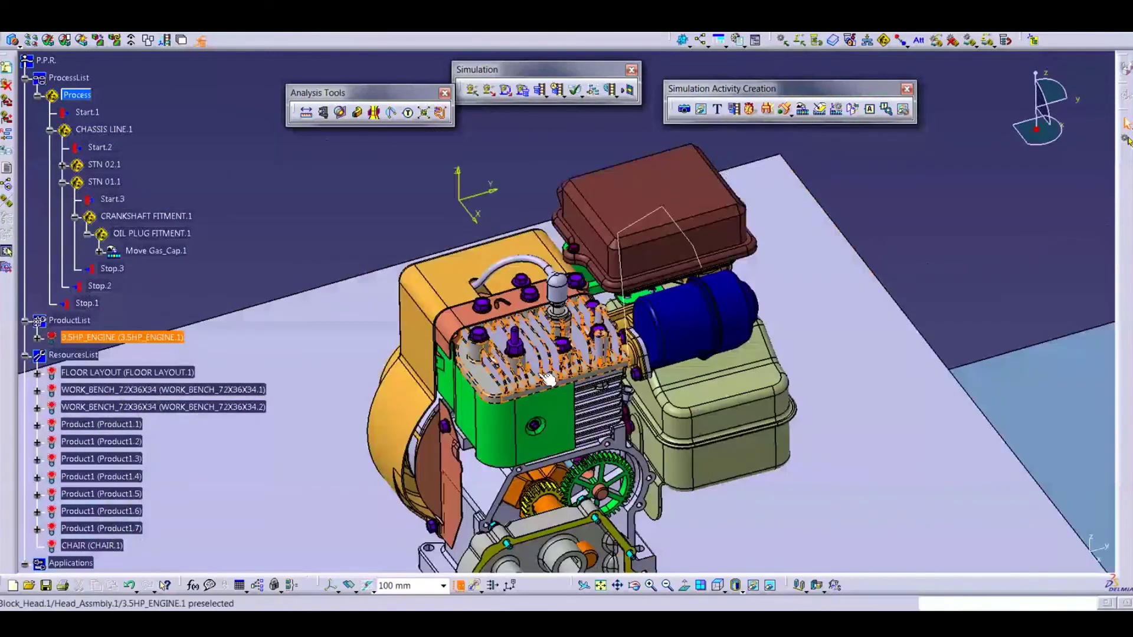
middle_drag(547, 378, 459, 462)
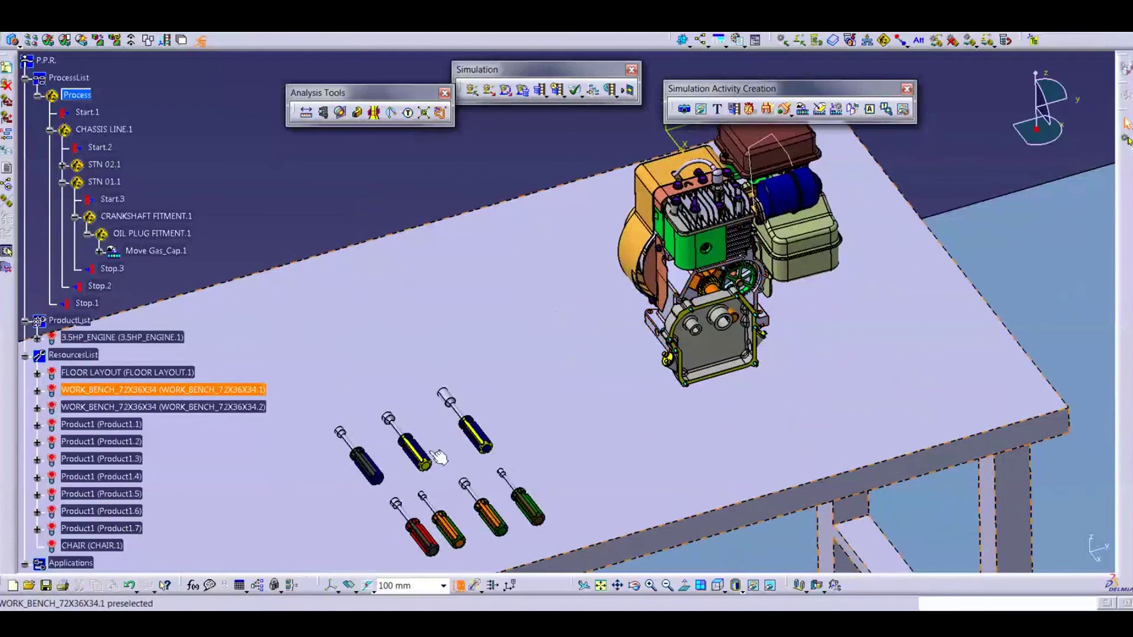
middle_drag(622, 296, 696, 406)
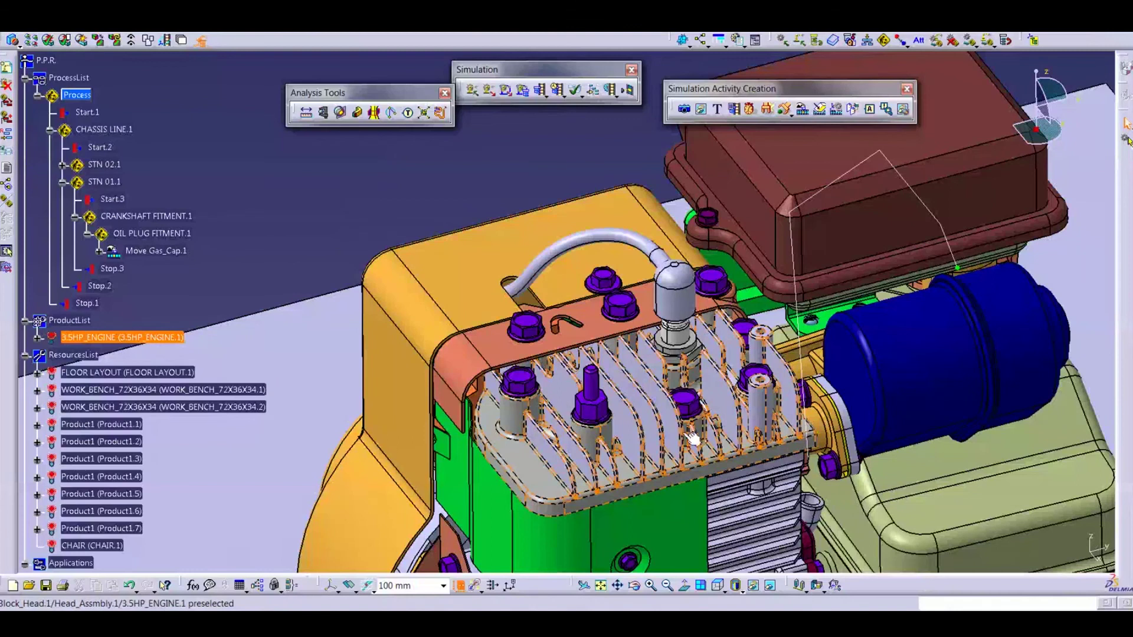
middle_drag(684, 406, 584, 383)
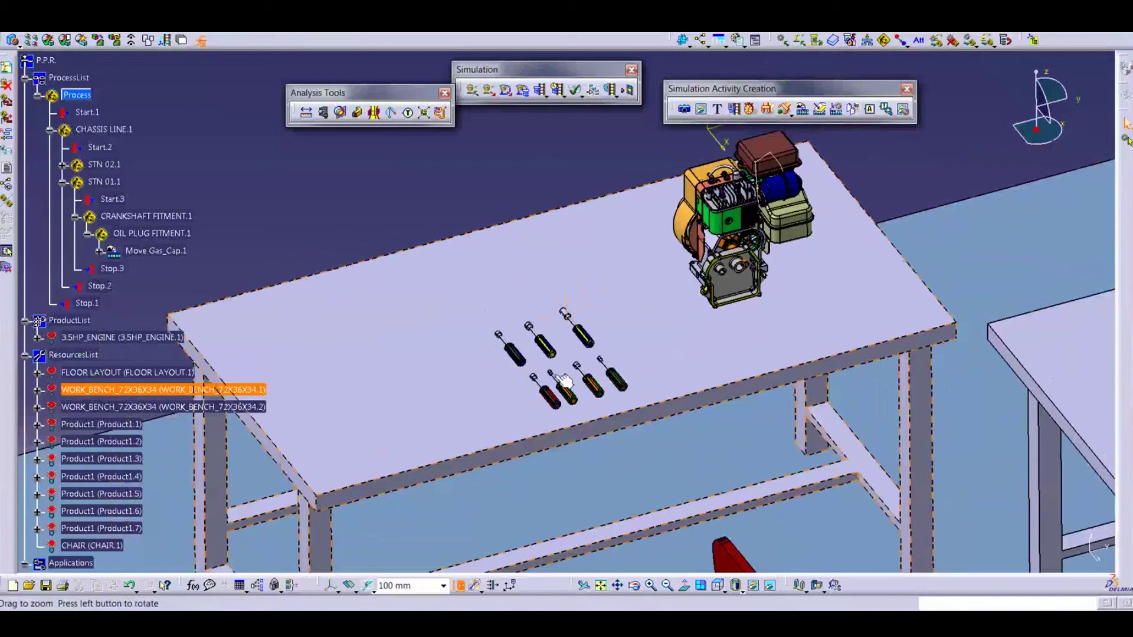